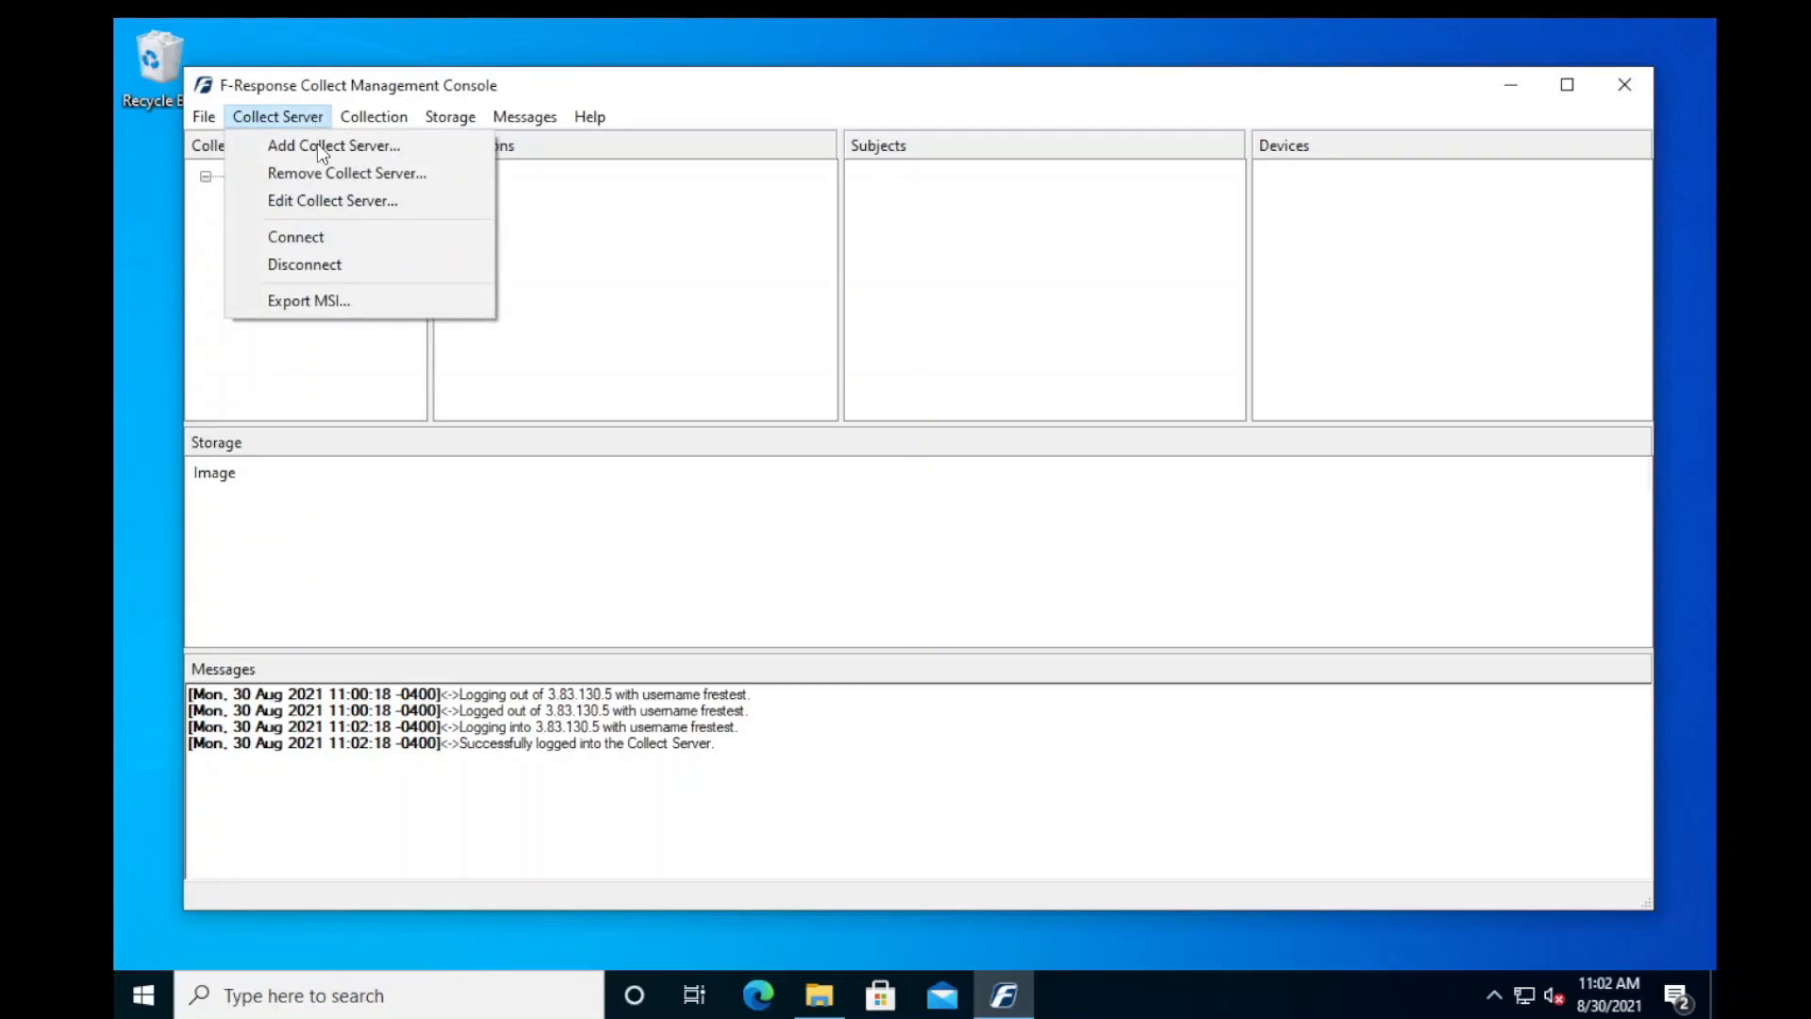
pyautogui.click(343, 300)
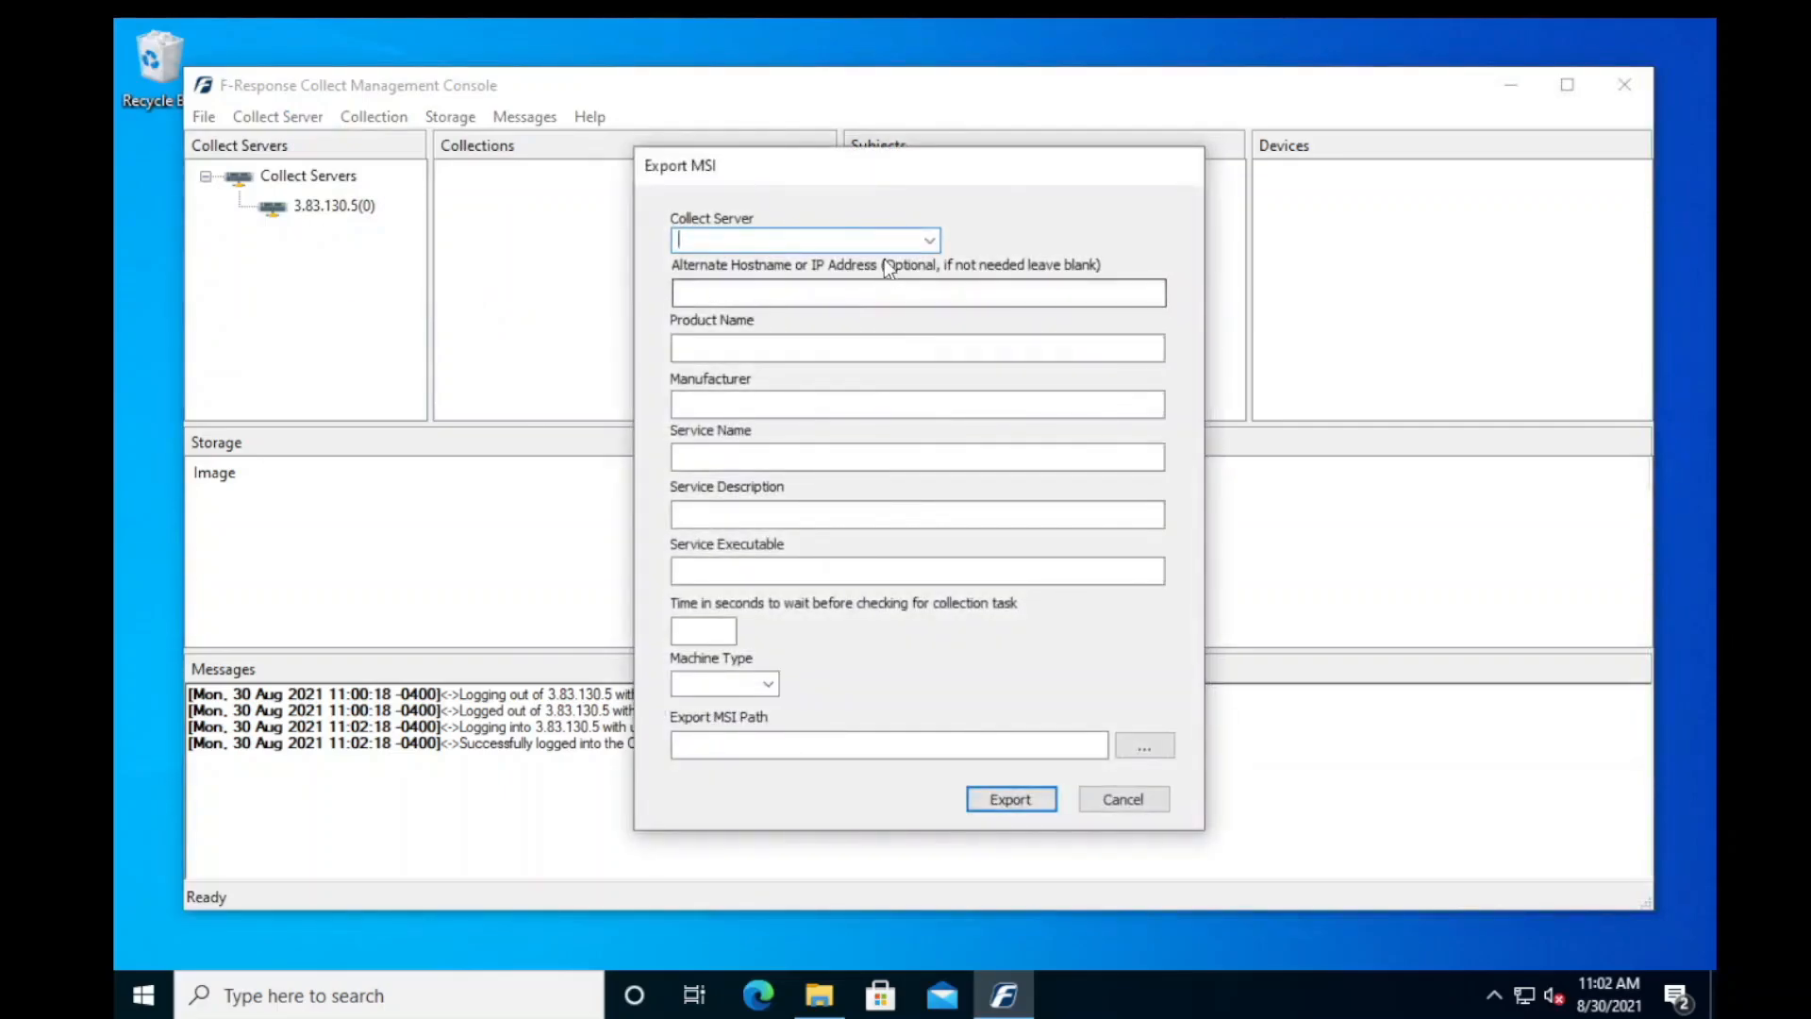
pyautogui.click(930, 240)
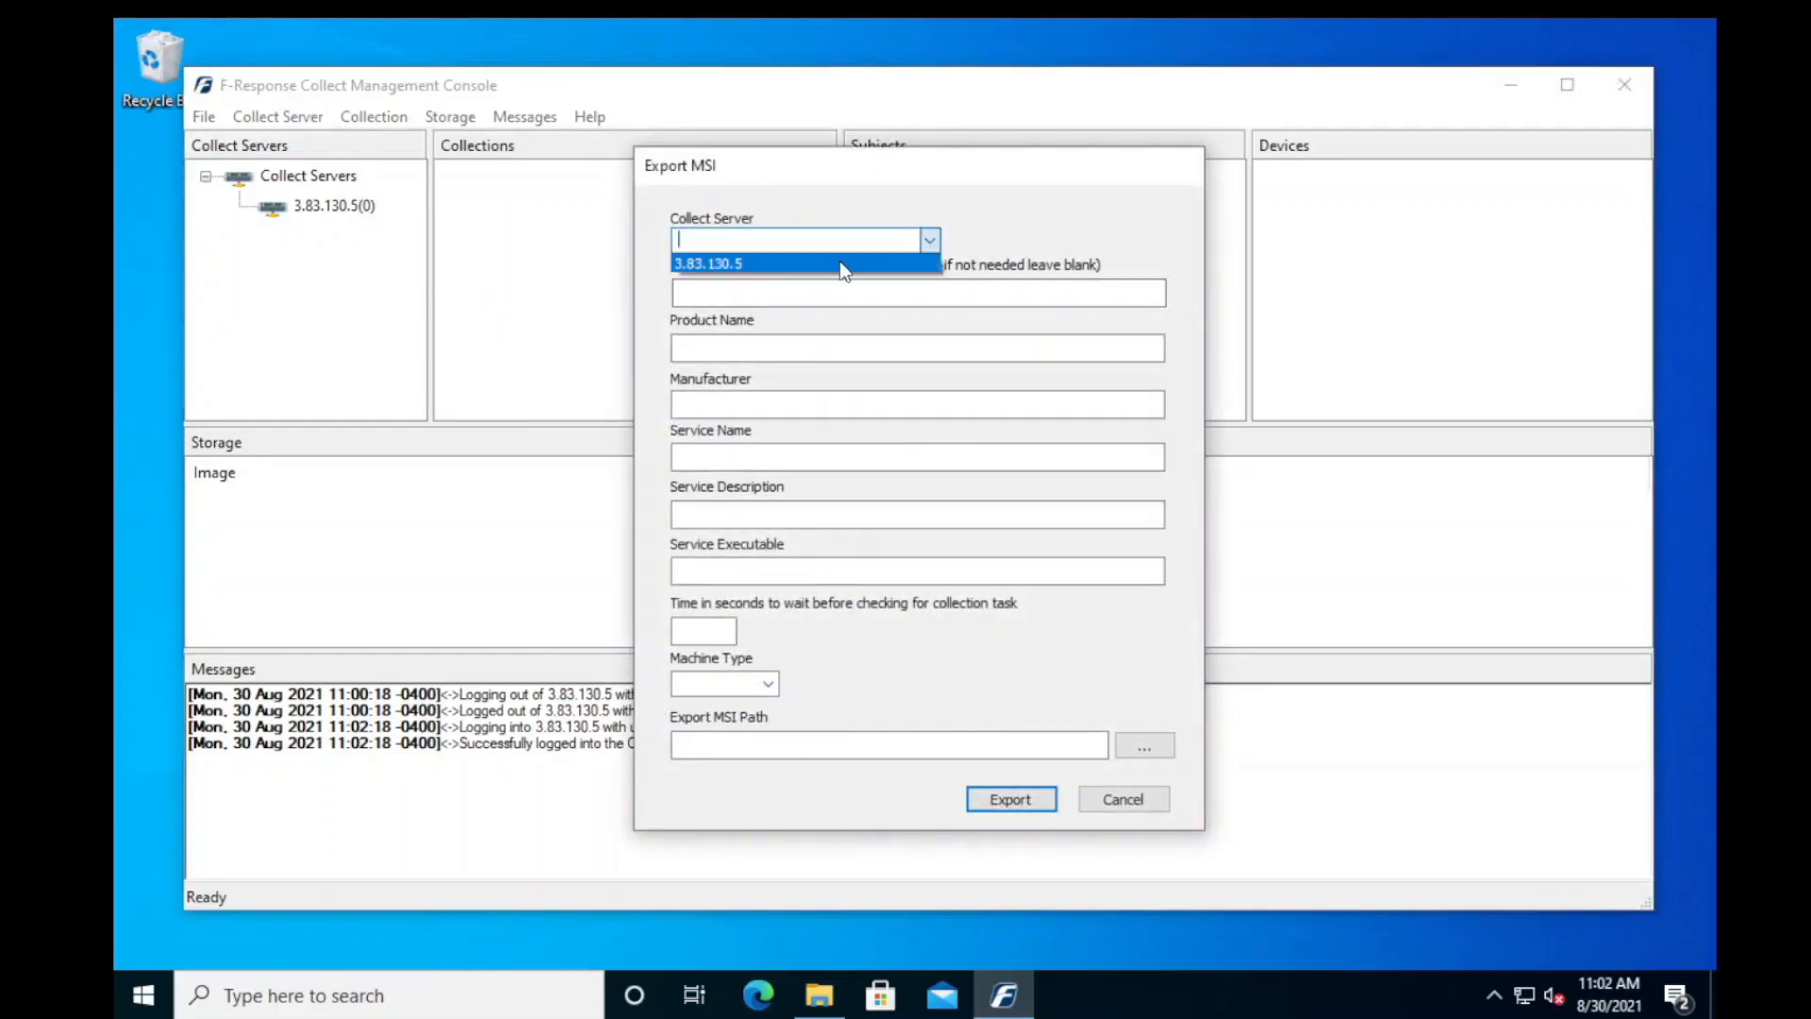
pyautogui.click(841, 264)
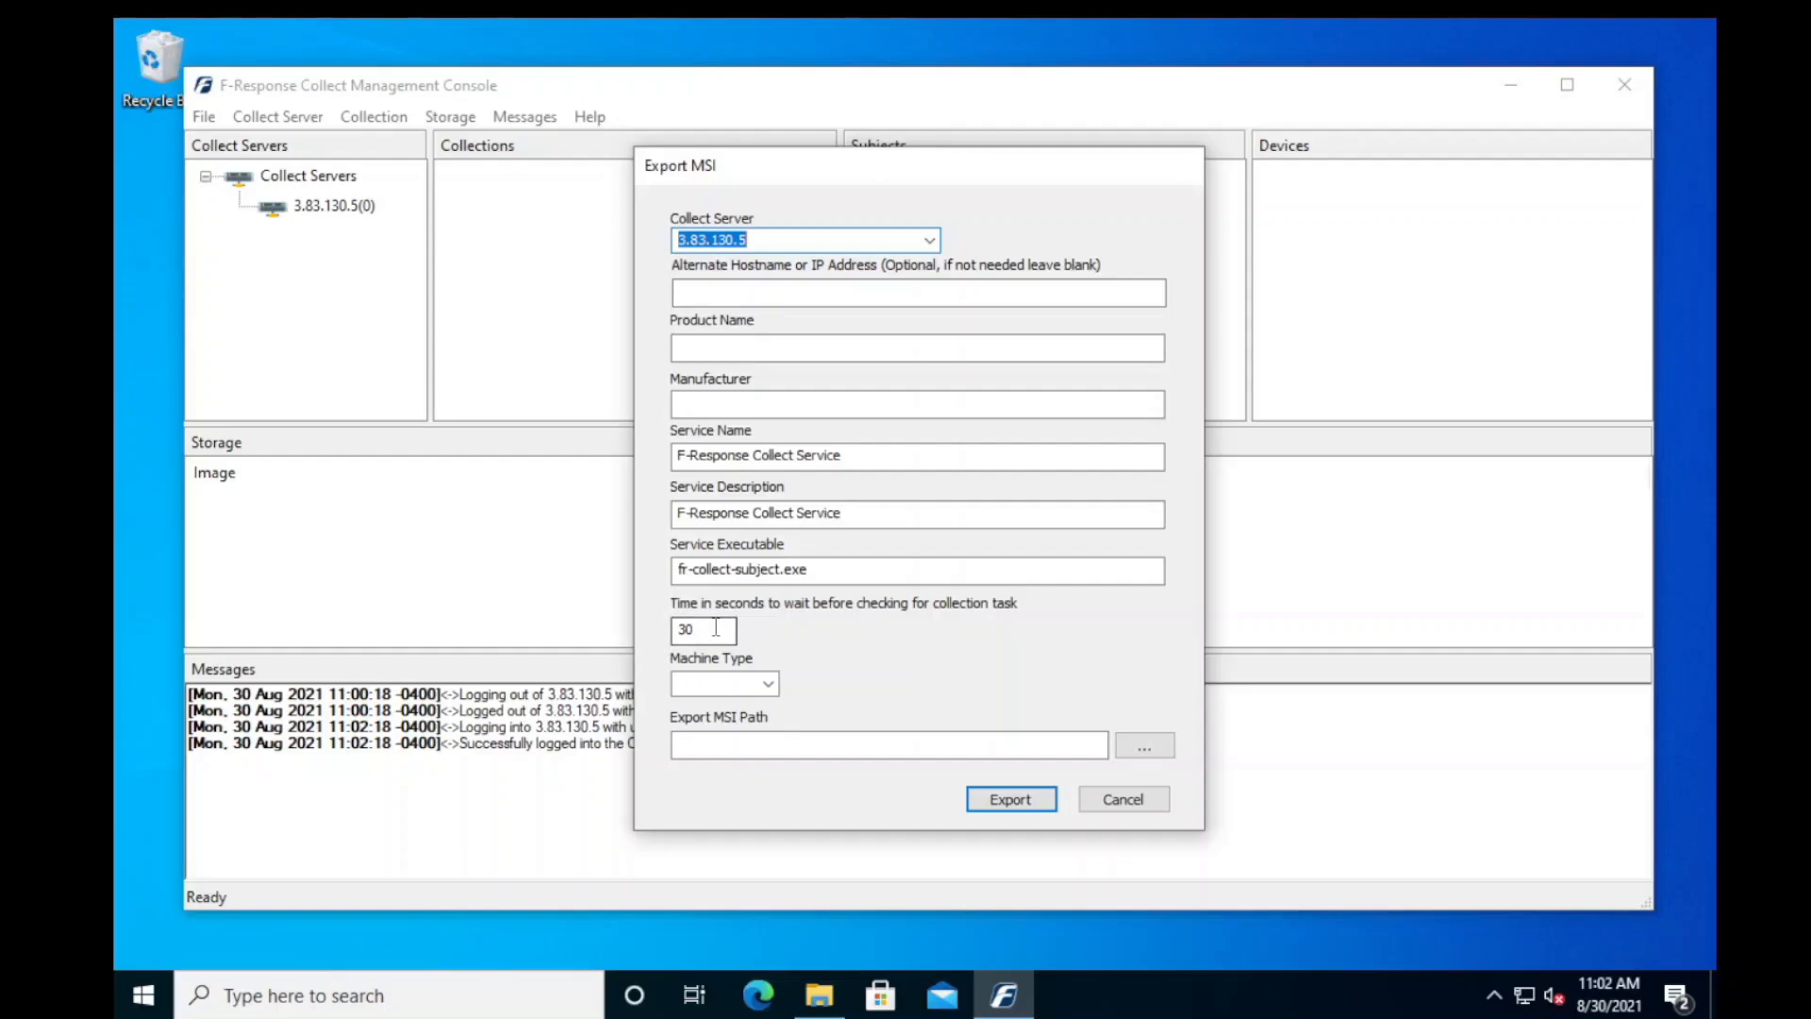
pyautogui.click(765, 686)
pyautogui.click(848, 675)
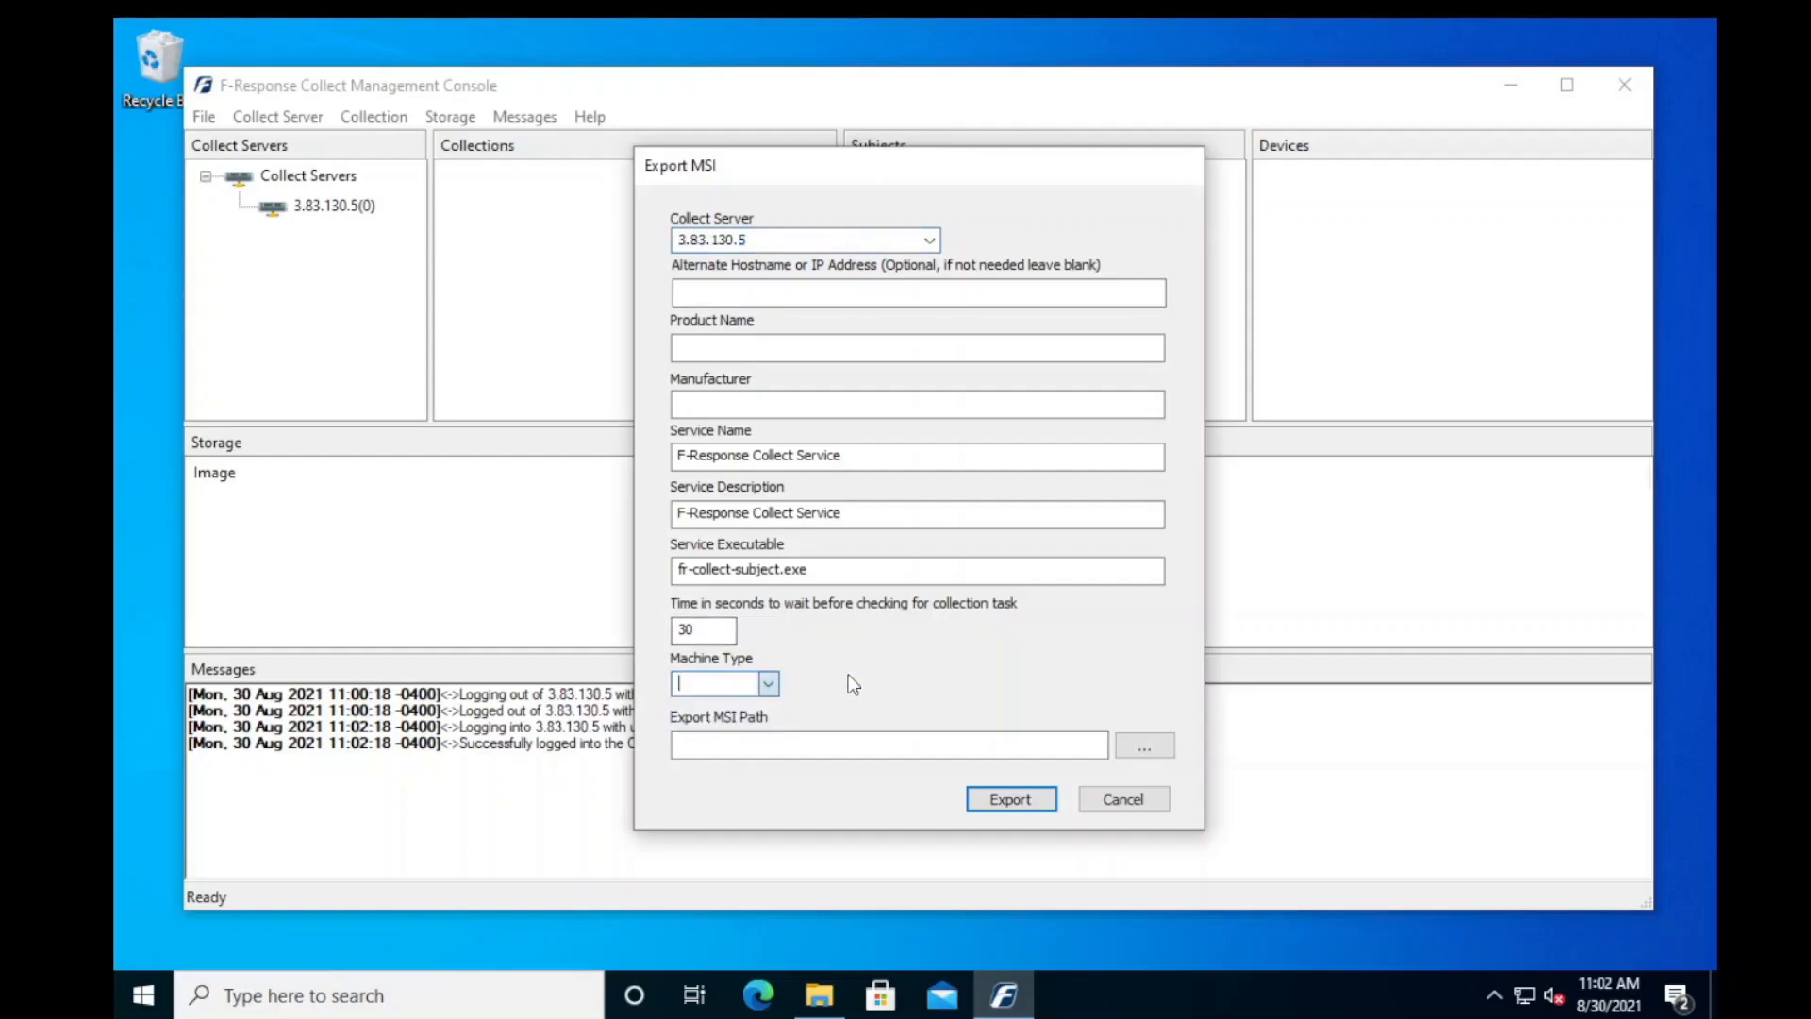
pyautogui.click(1122, 800)
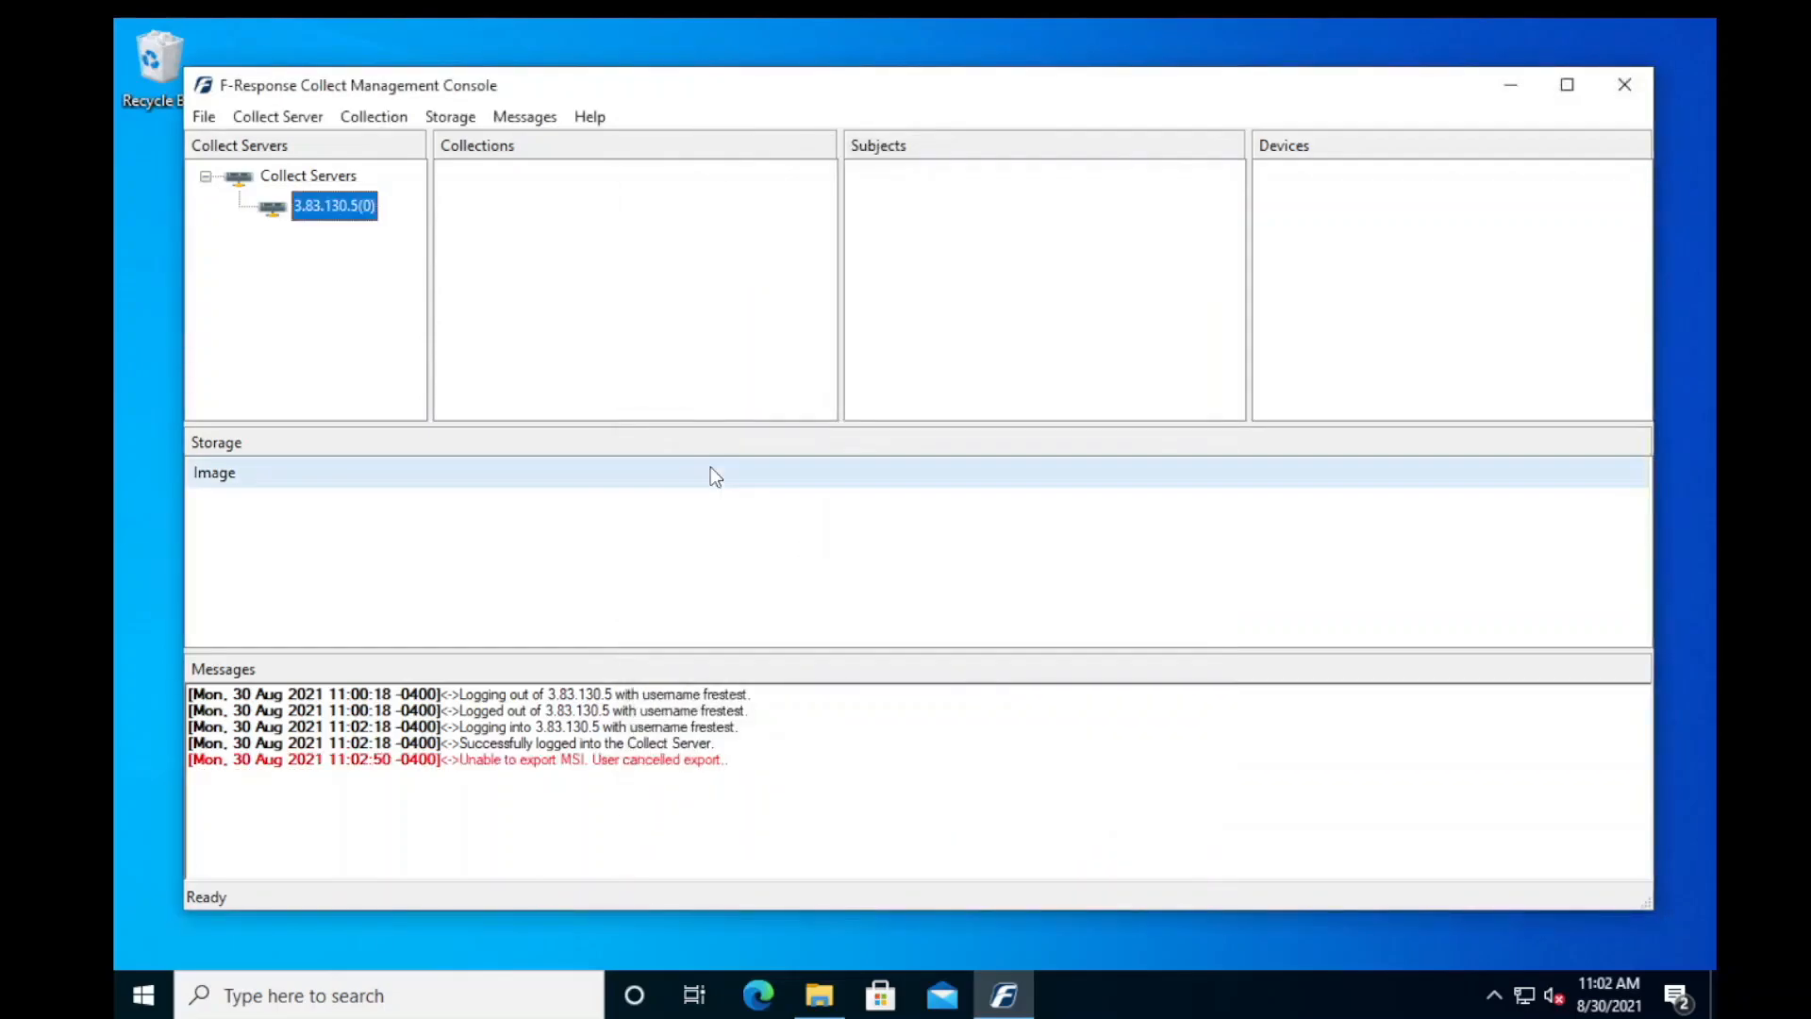
# - Start a new collection on the 3.83.130.5 collect server and name it "test collection"
pyautogui.click(387, 117)
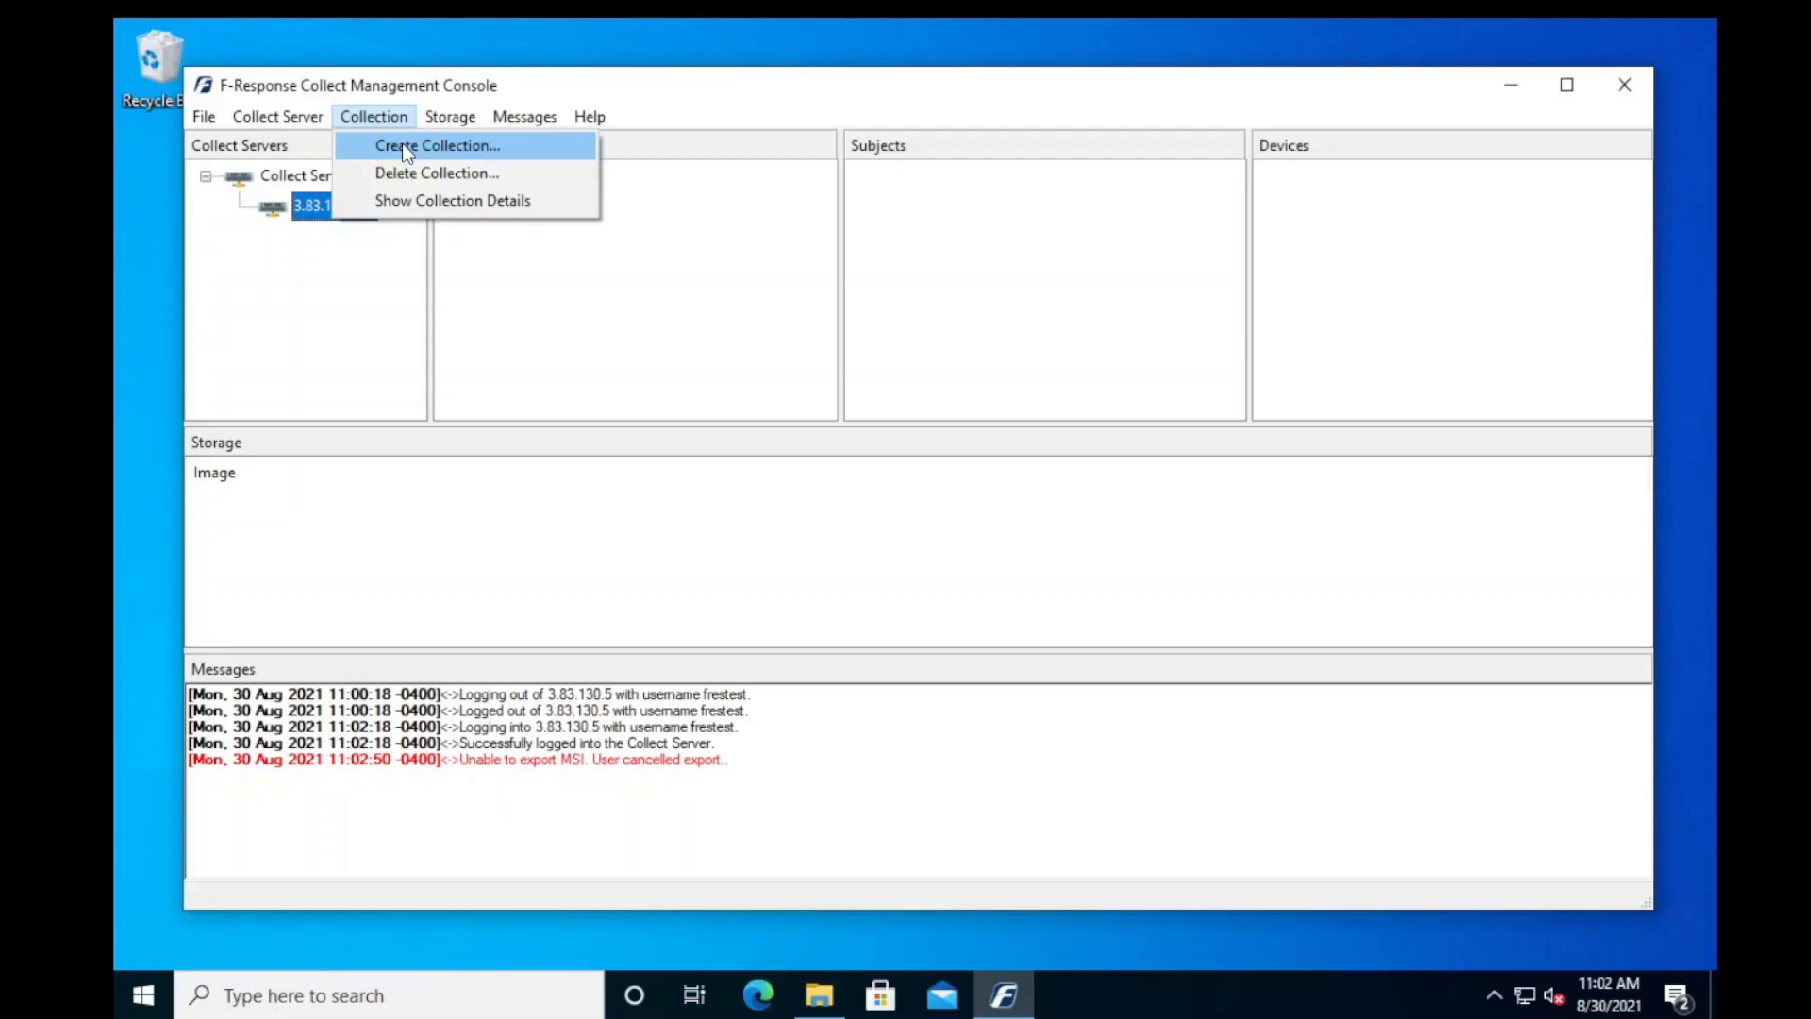
pyautogui.click(406, 152)
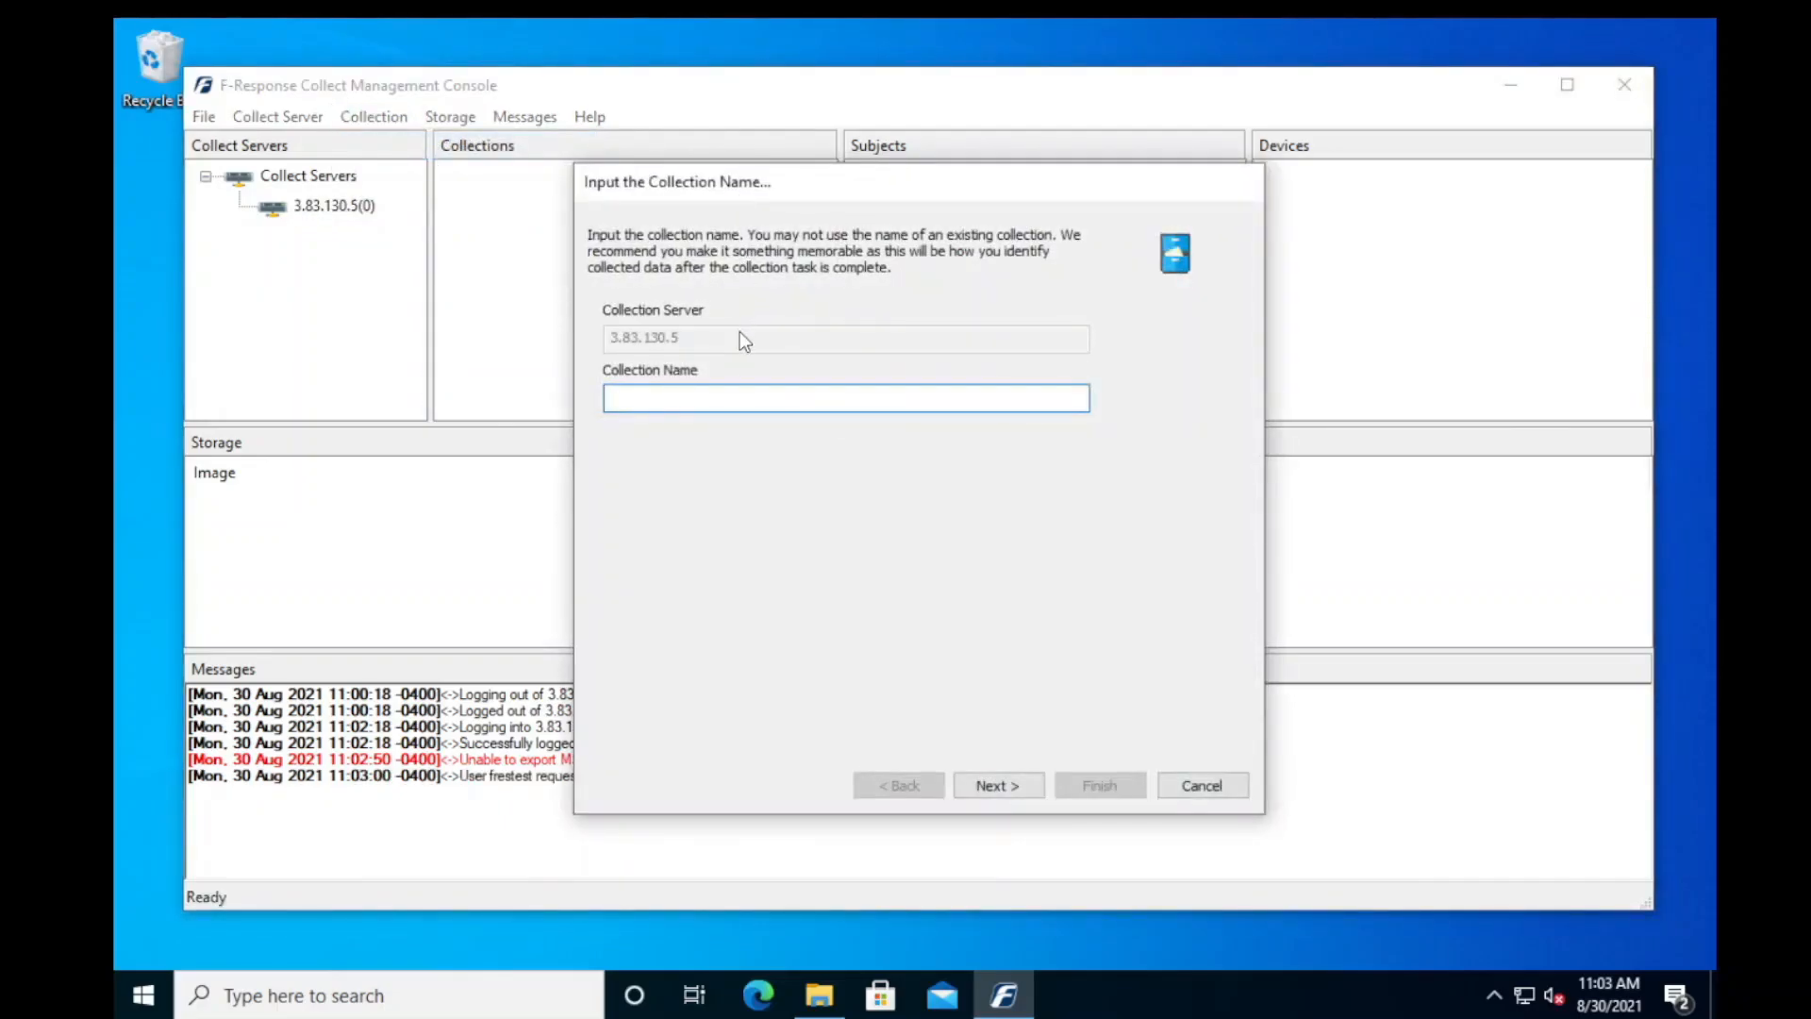
pyautogui.write('test collection')
pyautogui.click(1006, 798)
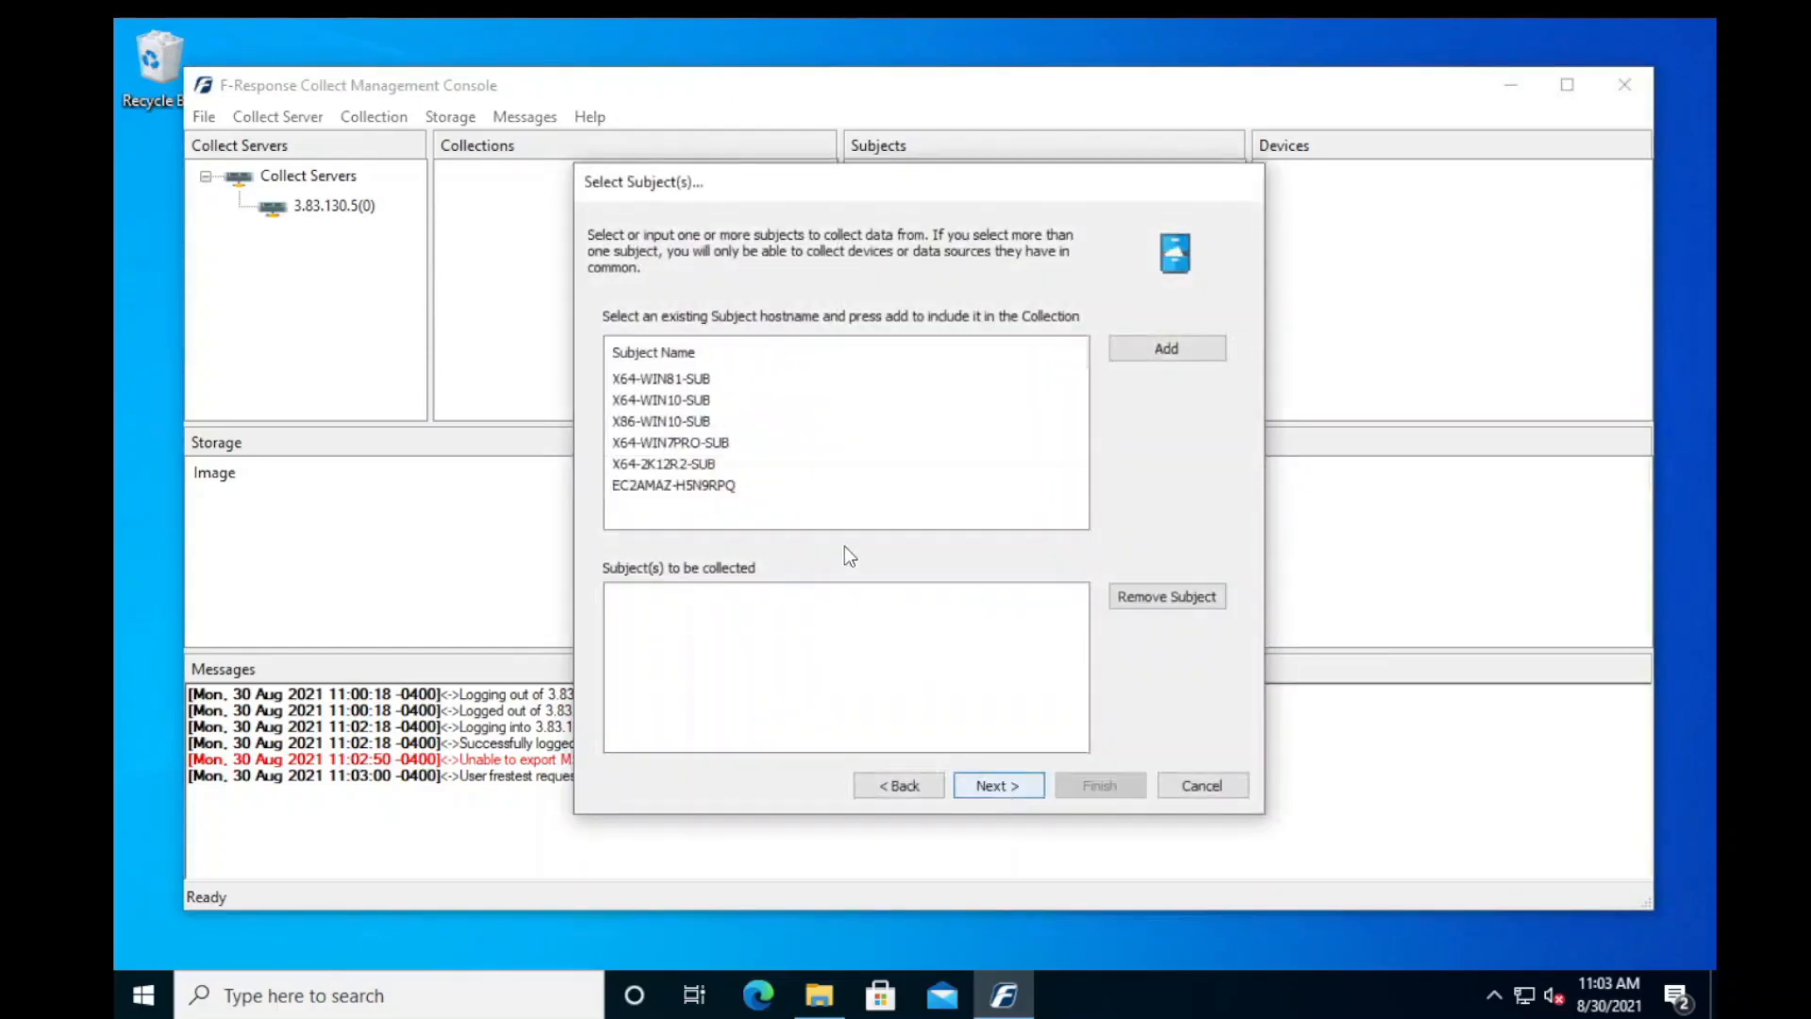
# - Add X64-WIN10-SUB as the subject of the collection and proceed to target selection
pyautogui.click(639, 404)
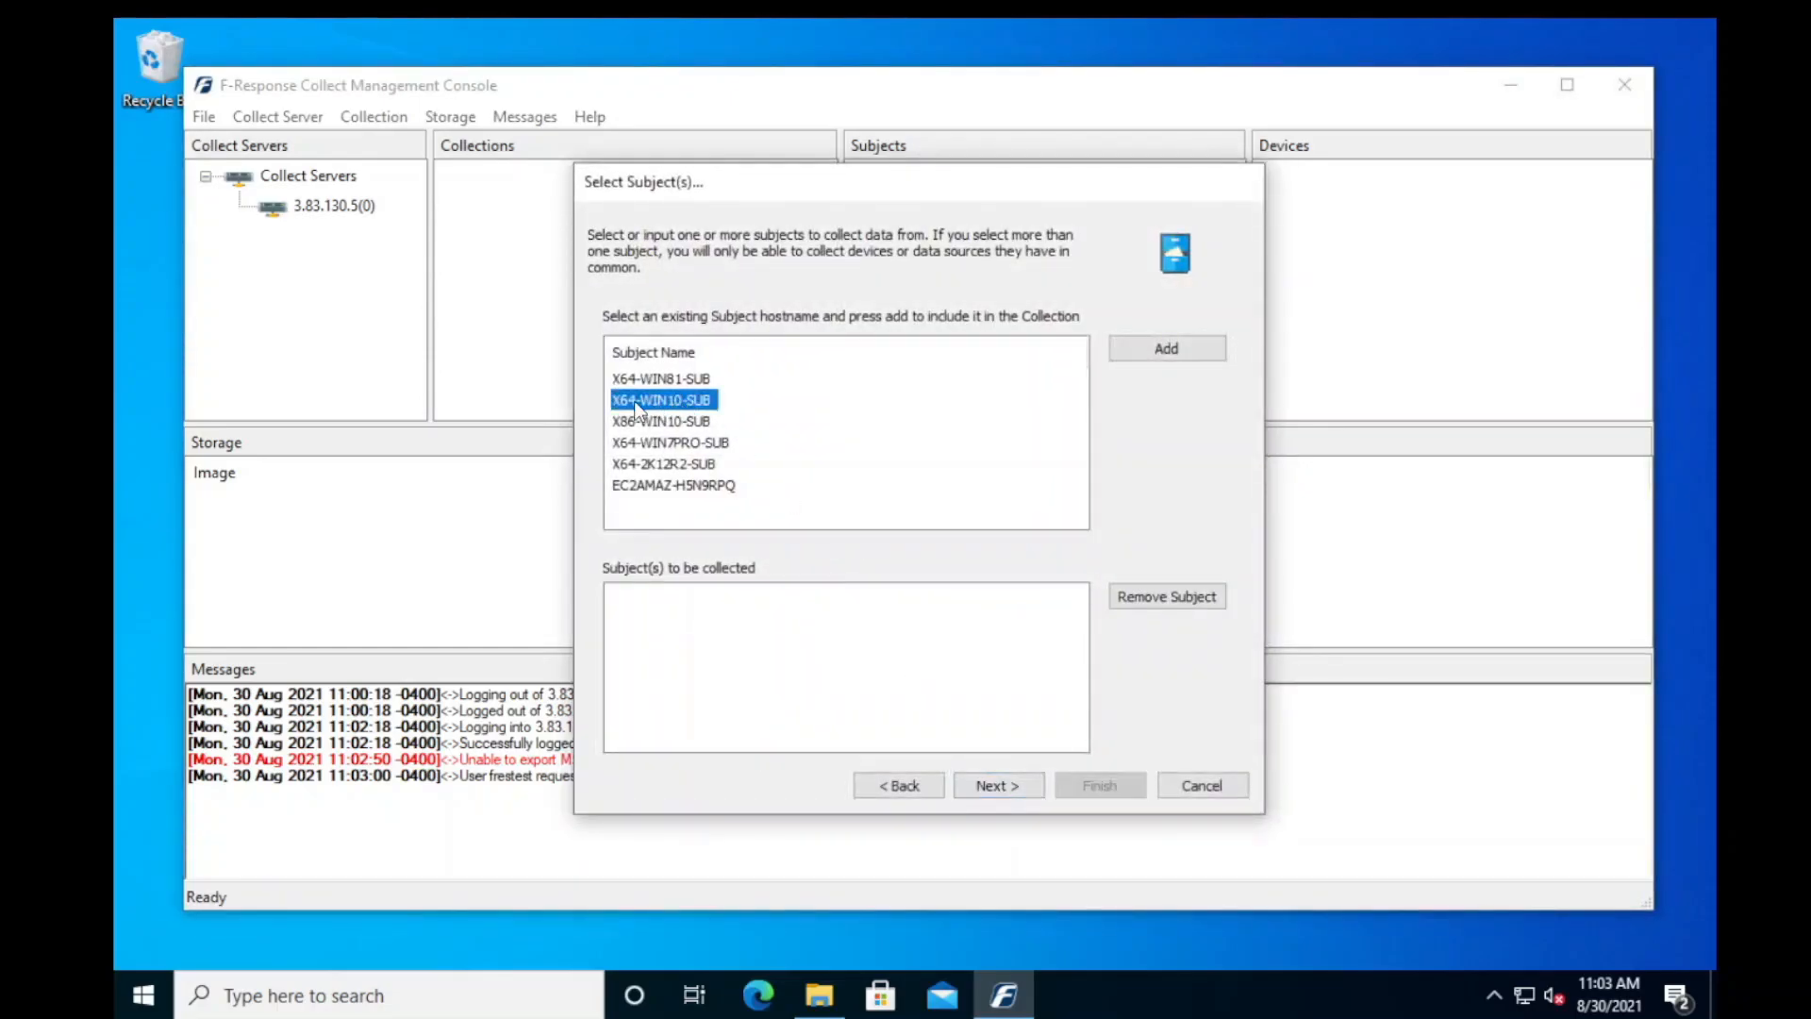
pyautogui.click(1157, 352)
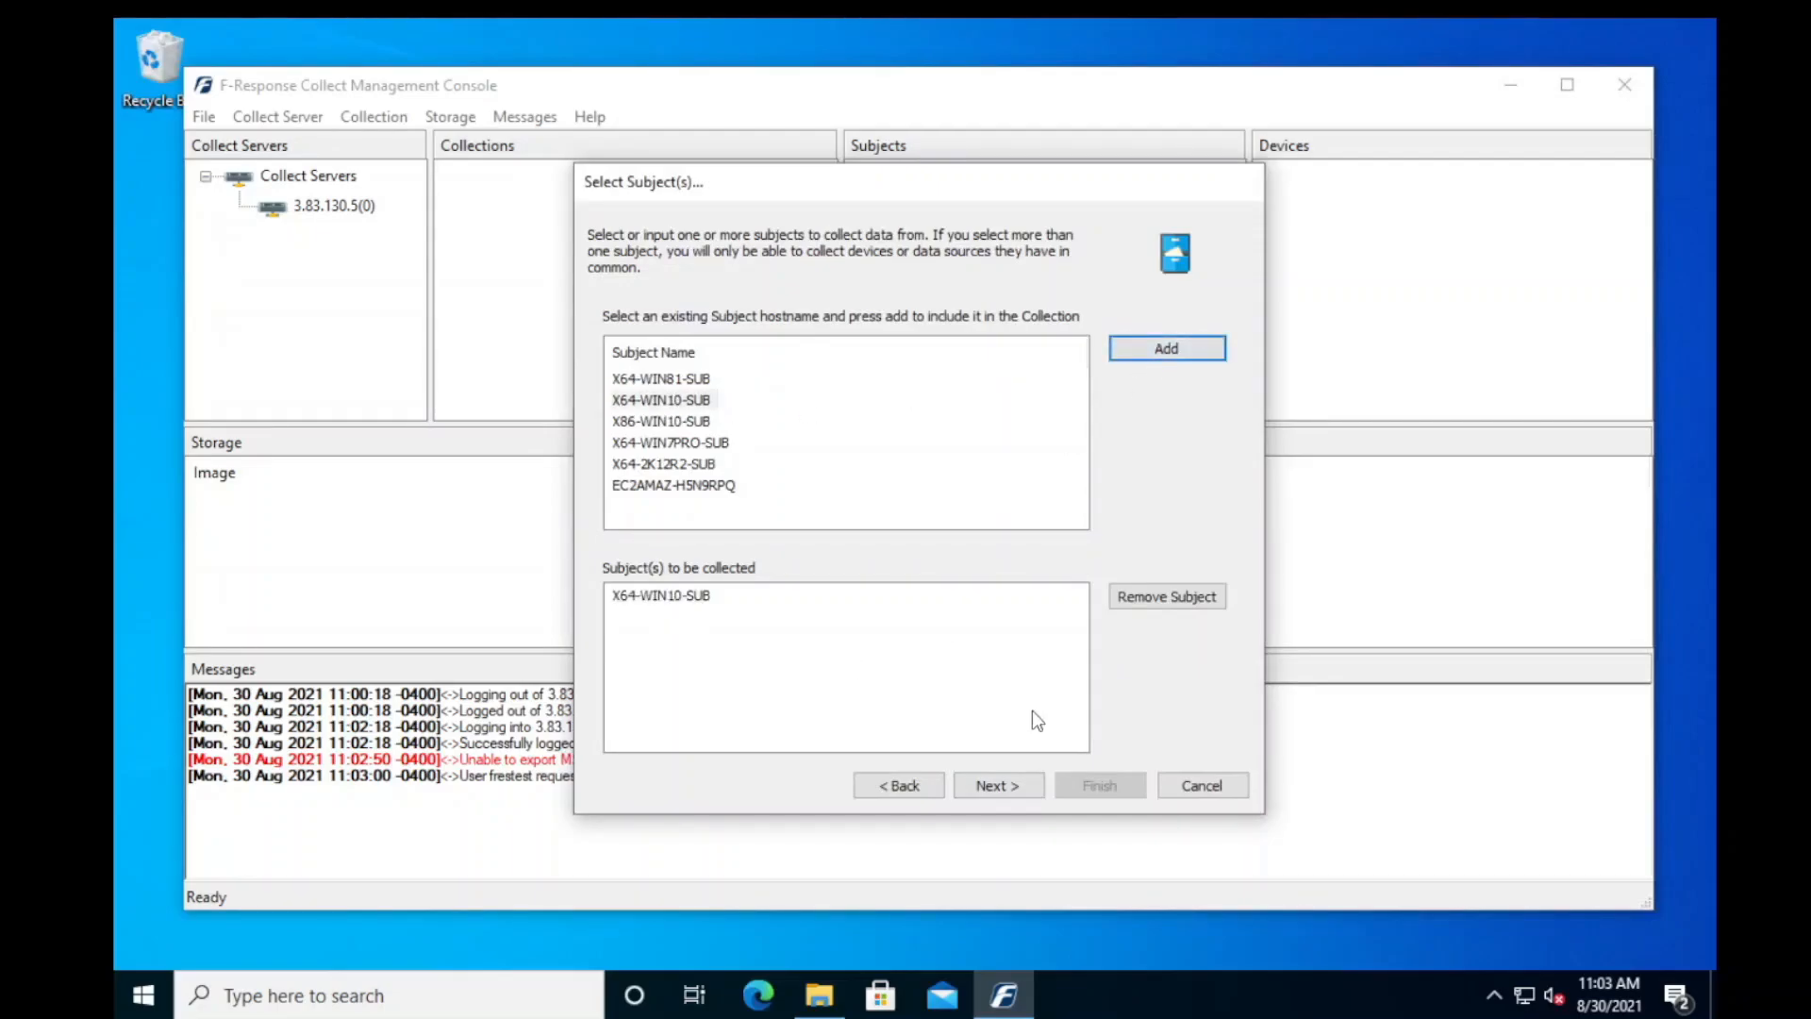
pyautogui.click(1006, 786)
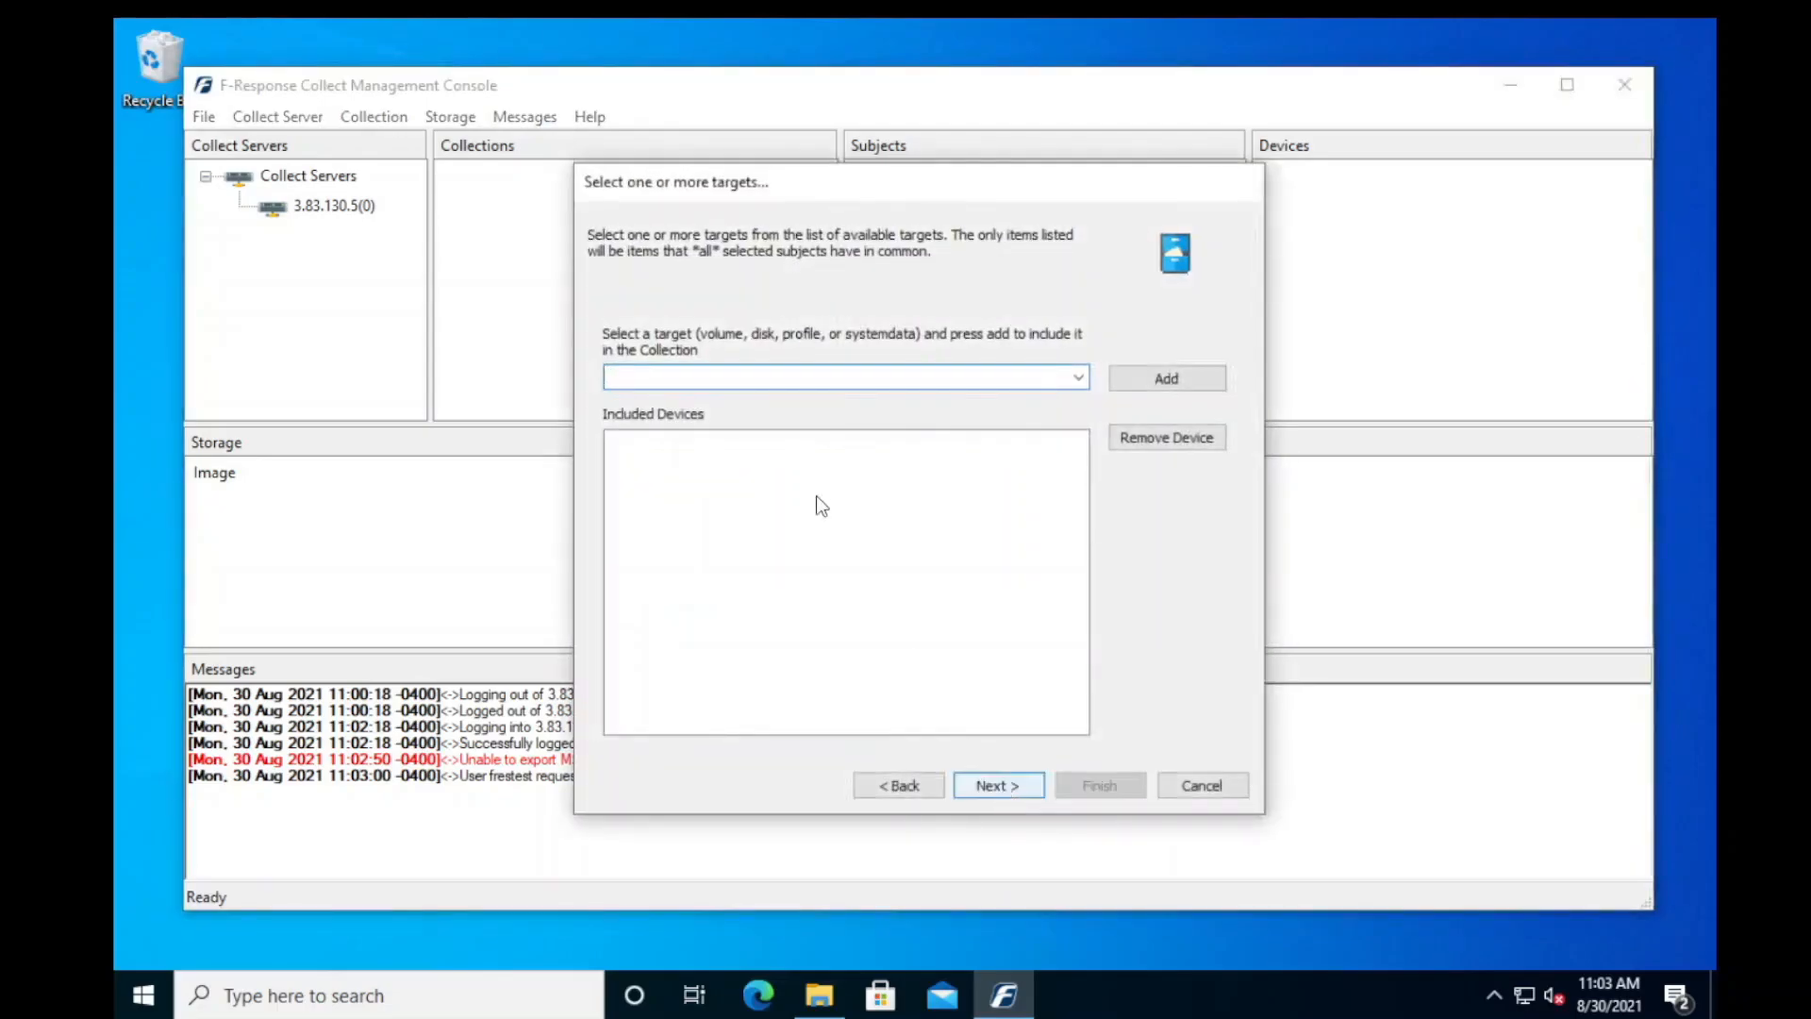
# - Include the disk-2 target in the collection and finish creating it
pyautogui.click(1082, 378)
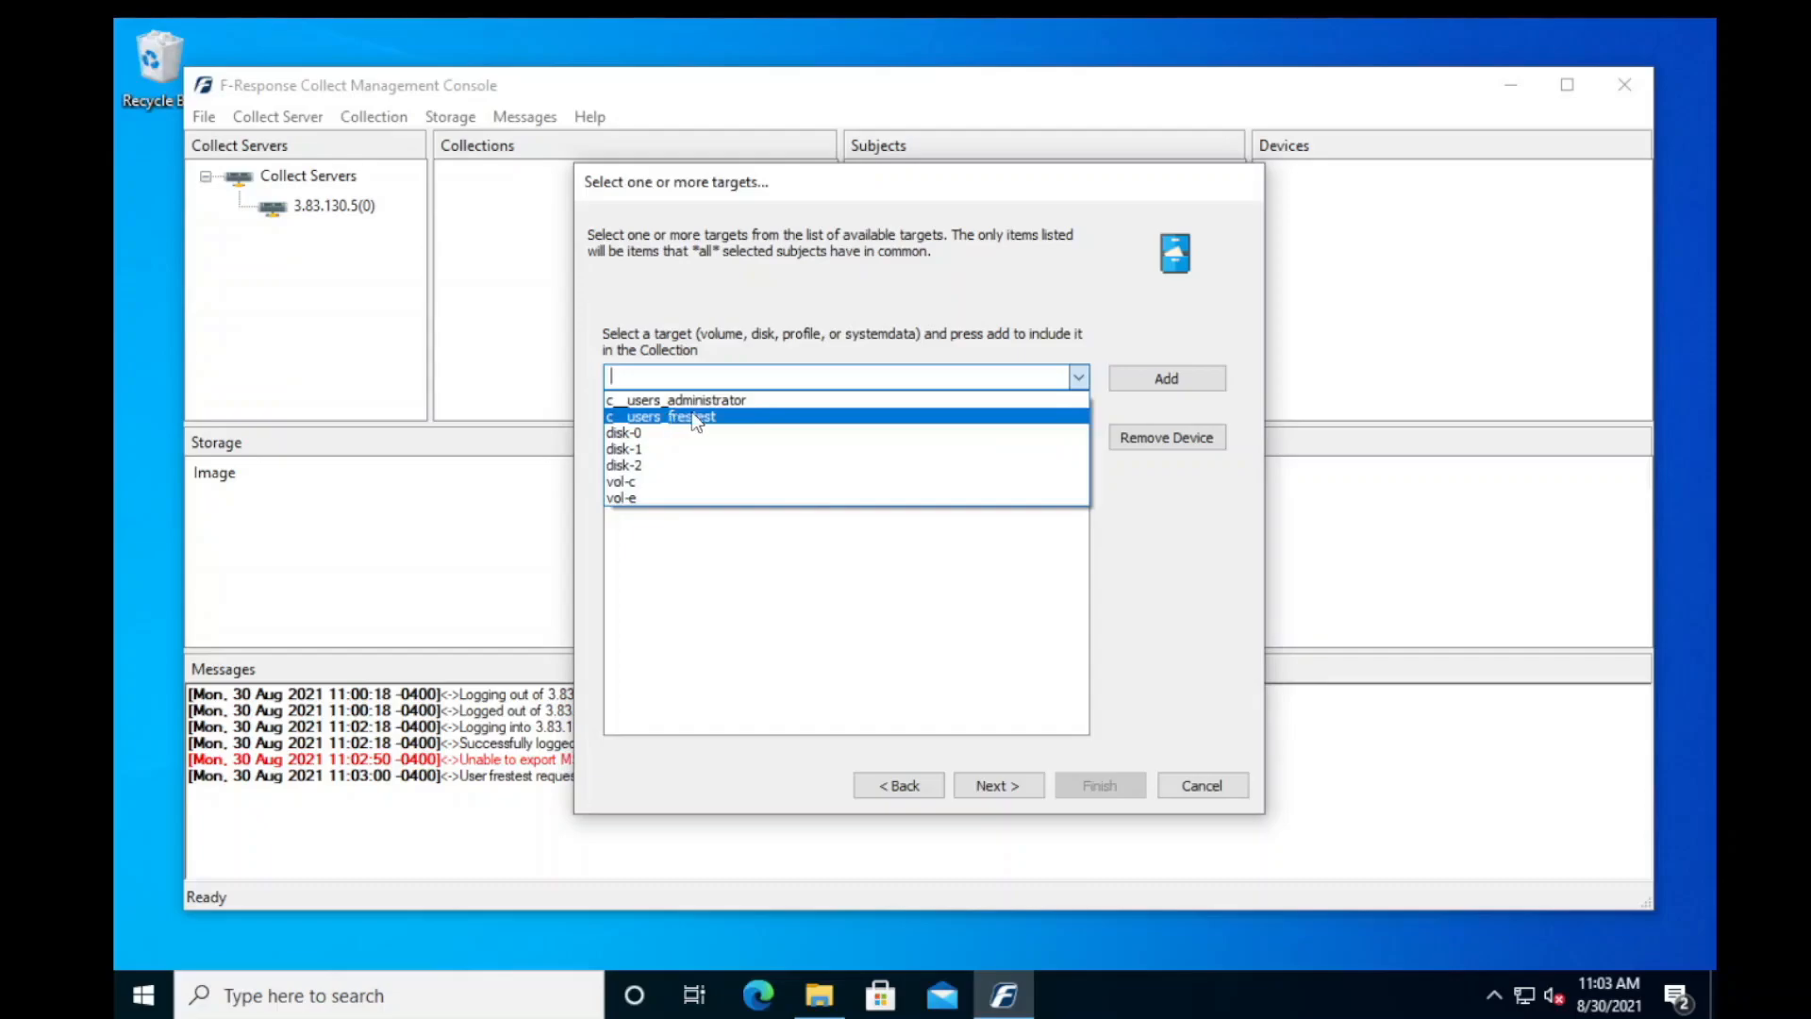
pyautogui.click(672, 465)
pyautogui.click(1190, 383)
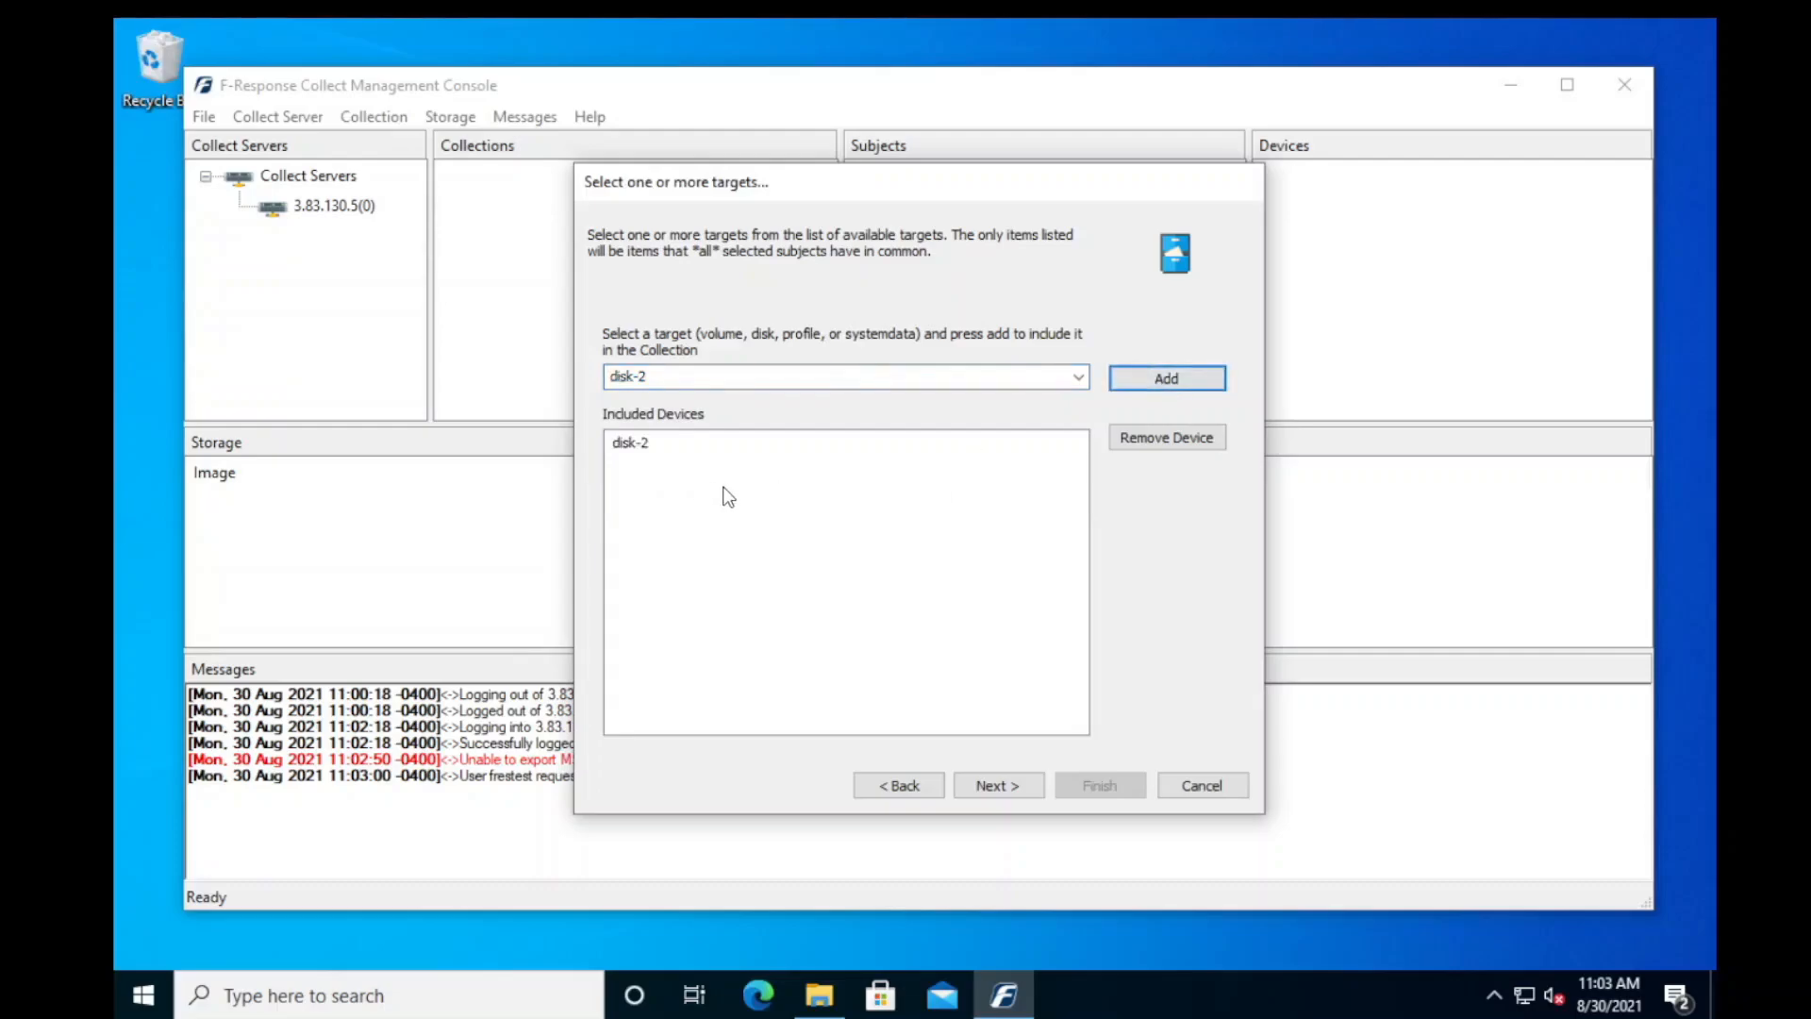
pyautogui.click(992, 785)
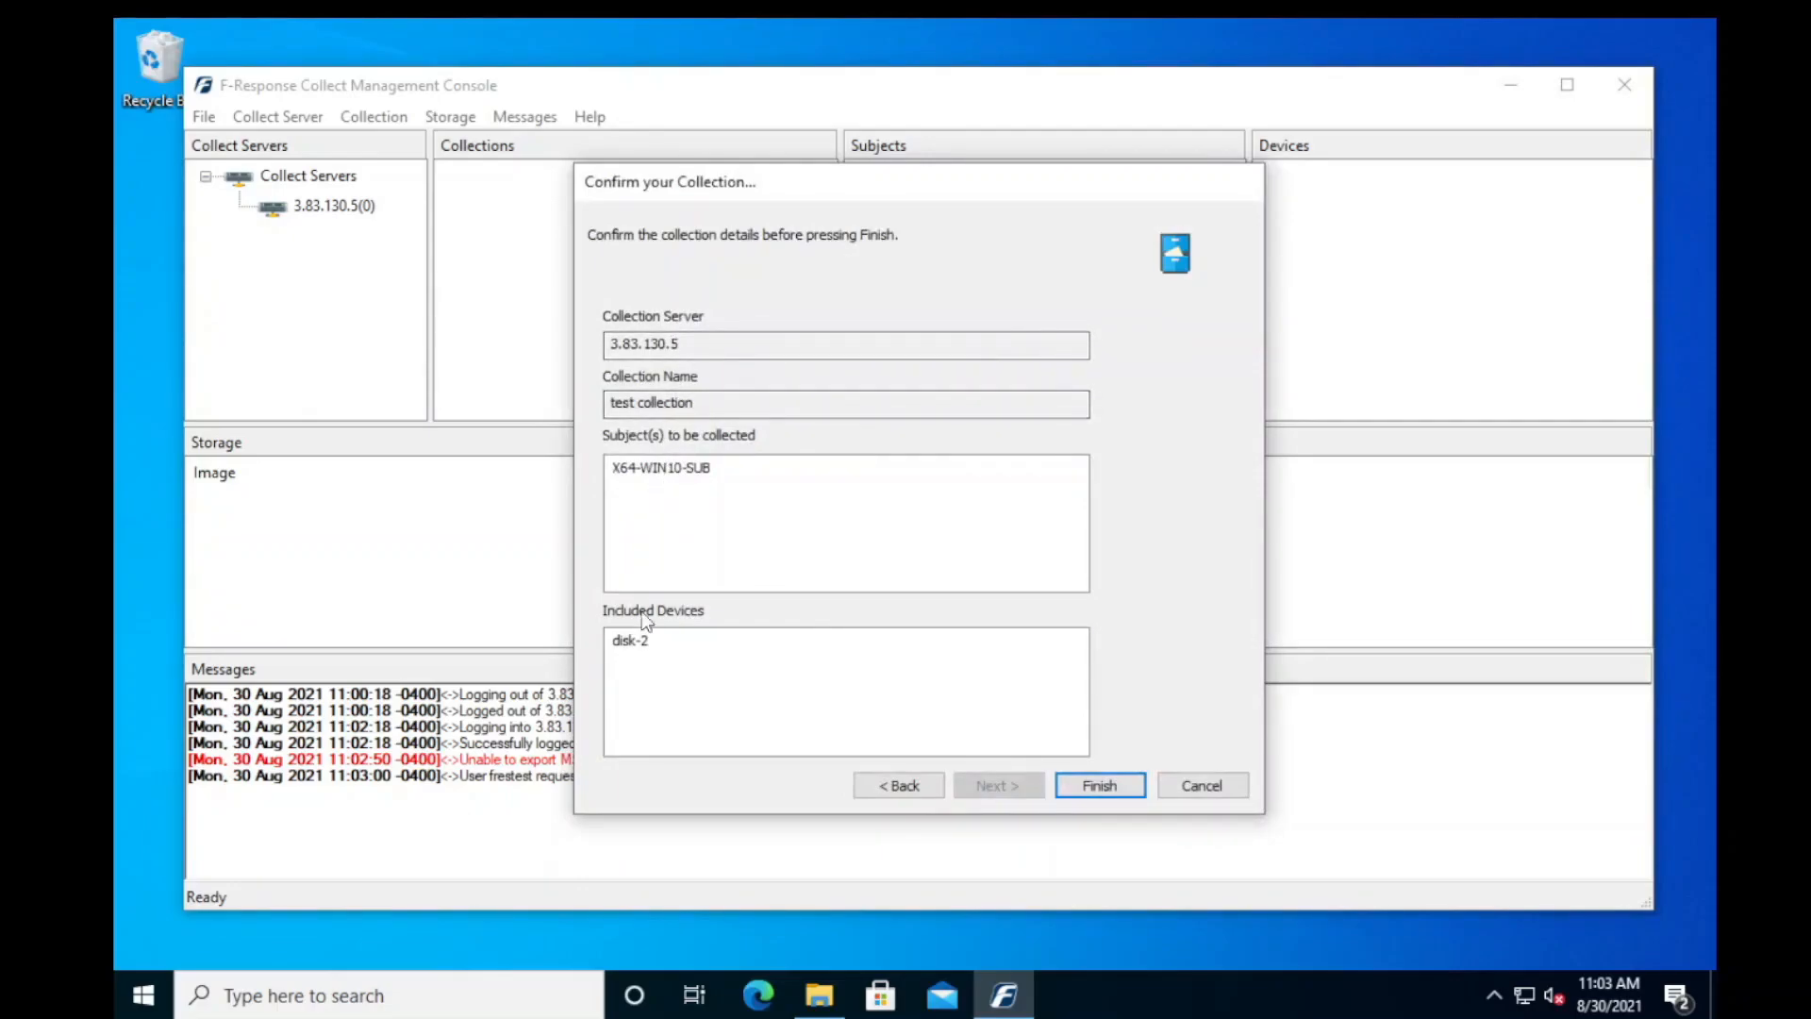
pyautogui.click(1131, 781)
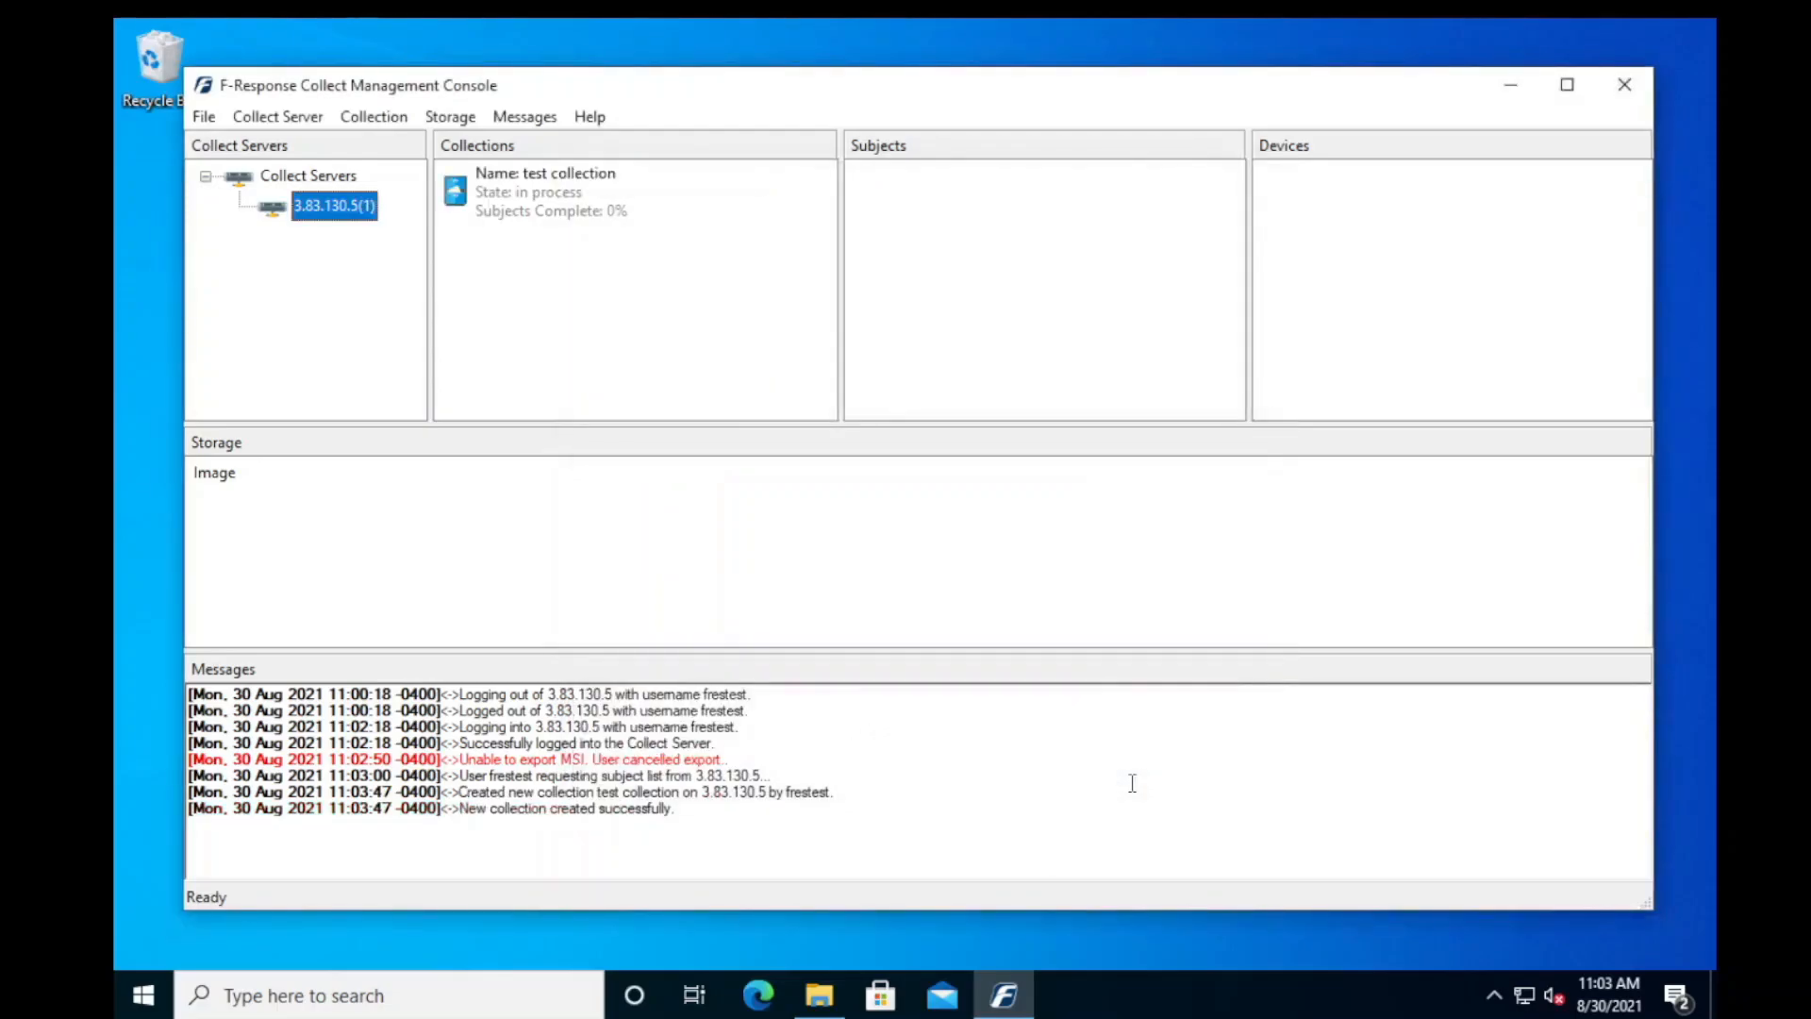
# - Examine the subject and device status of the test collection
pyautogui.click(545, 205)
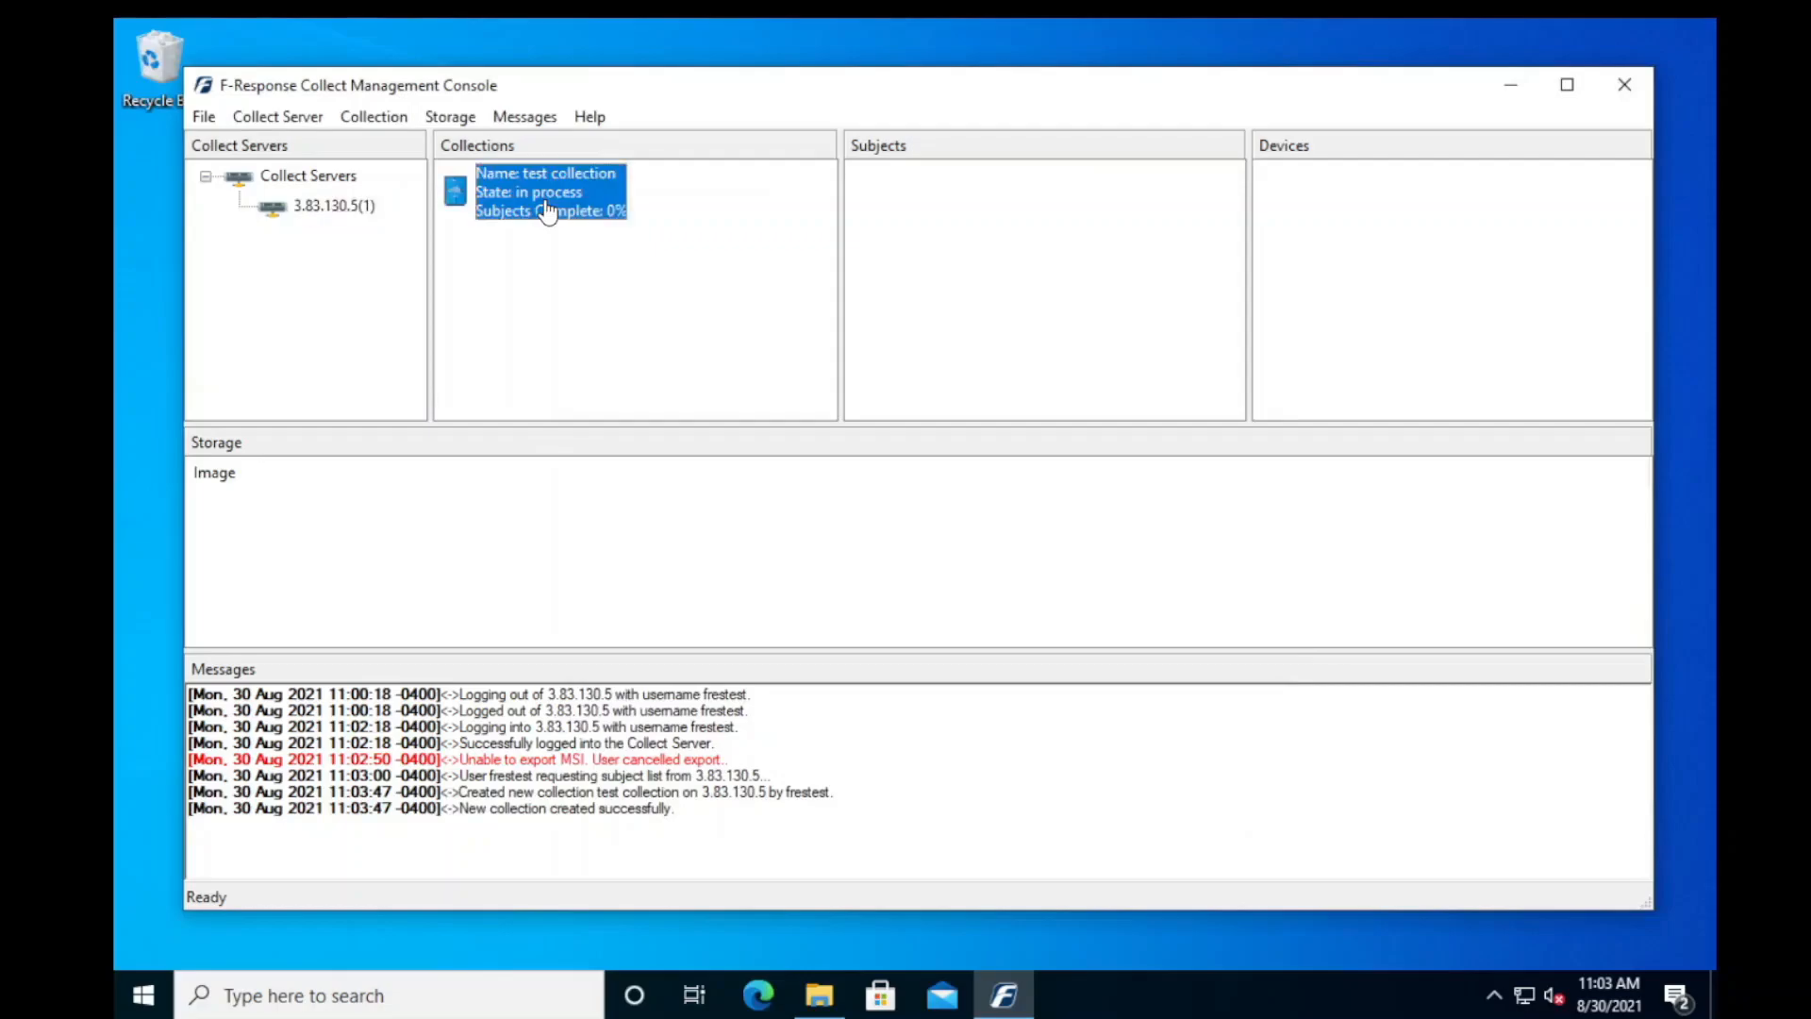
pyautogui.click(964, 208)
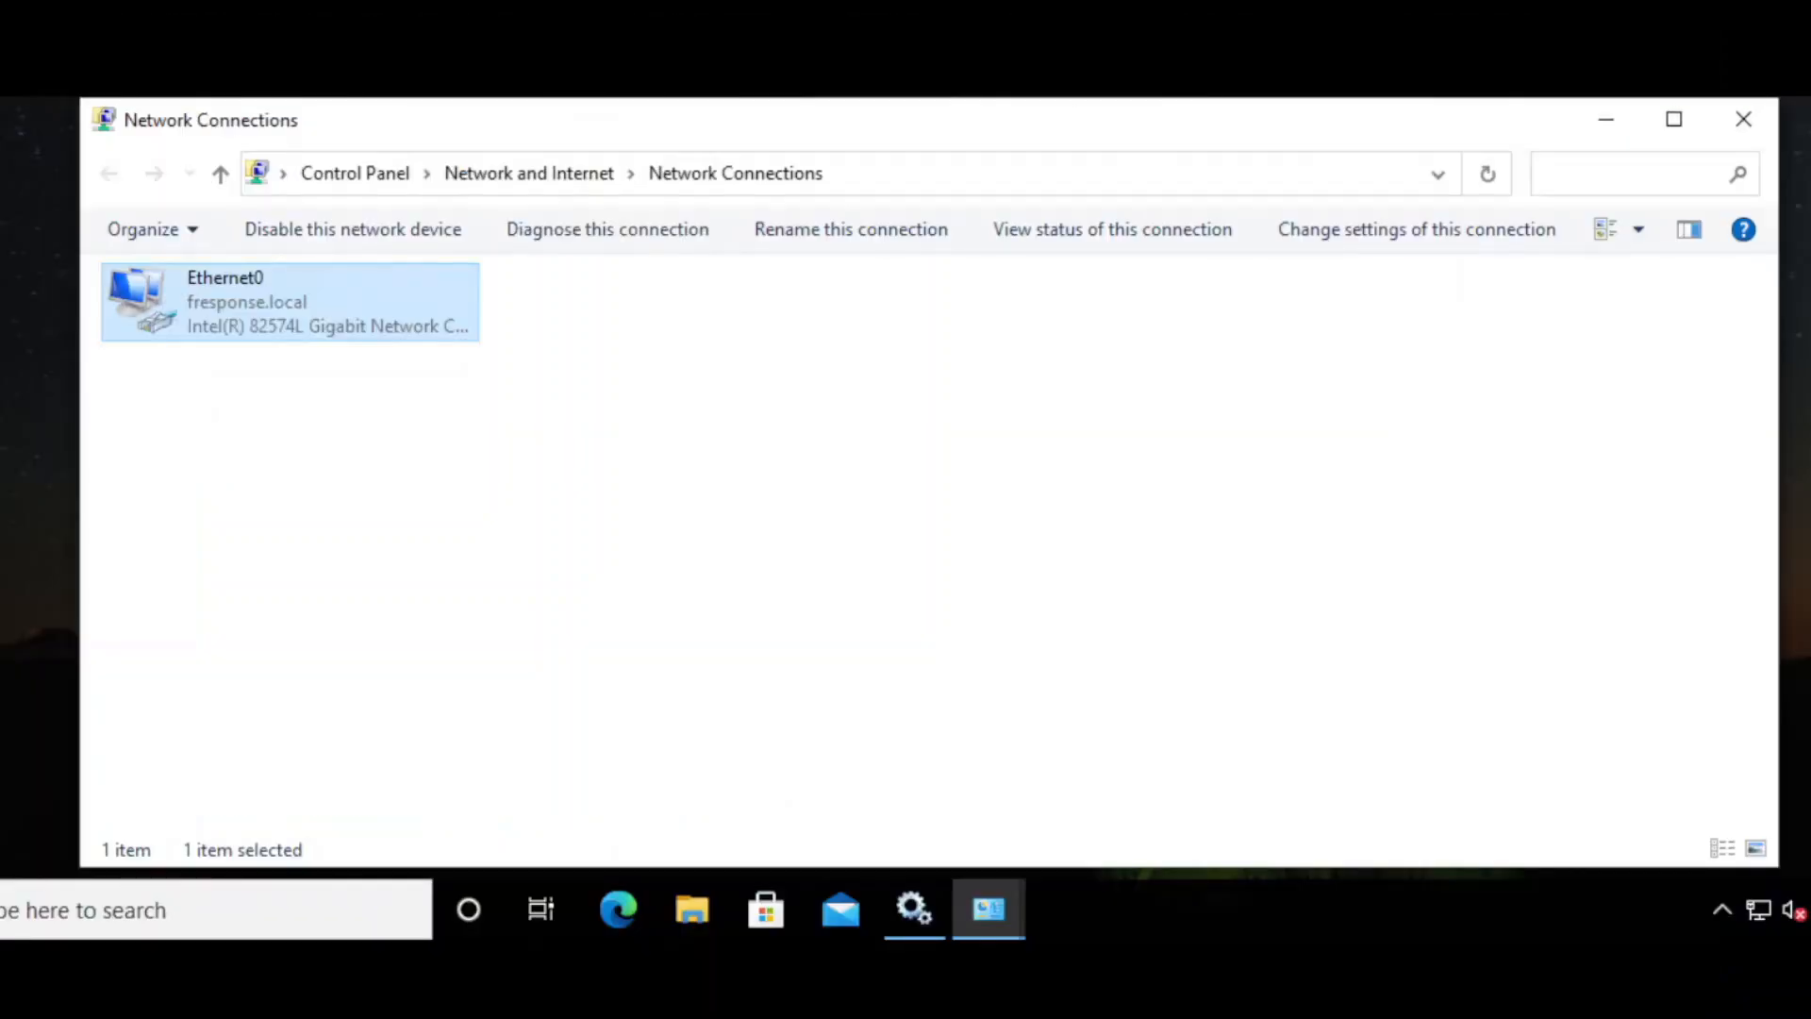
# - In the subject machine's Network Connections, disable the Ethernet0 adapter and re-enable it to interrupt the collection temporarily
pyautogui.rightClick(301, 313)
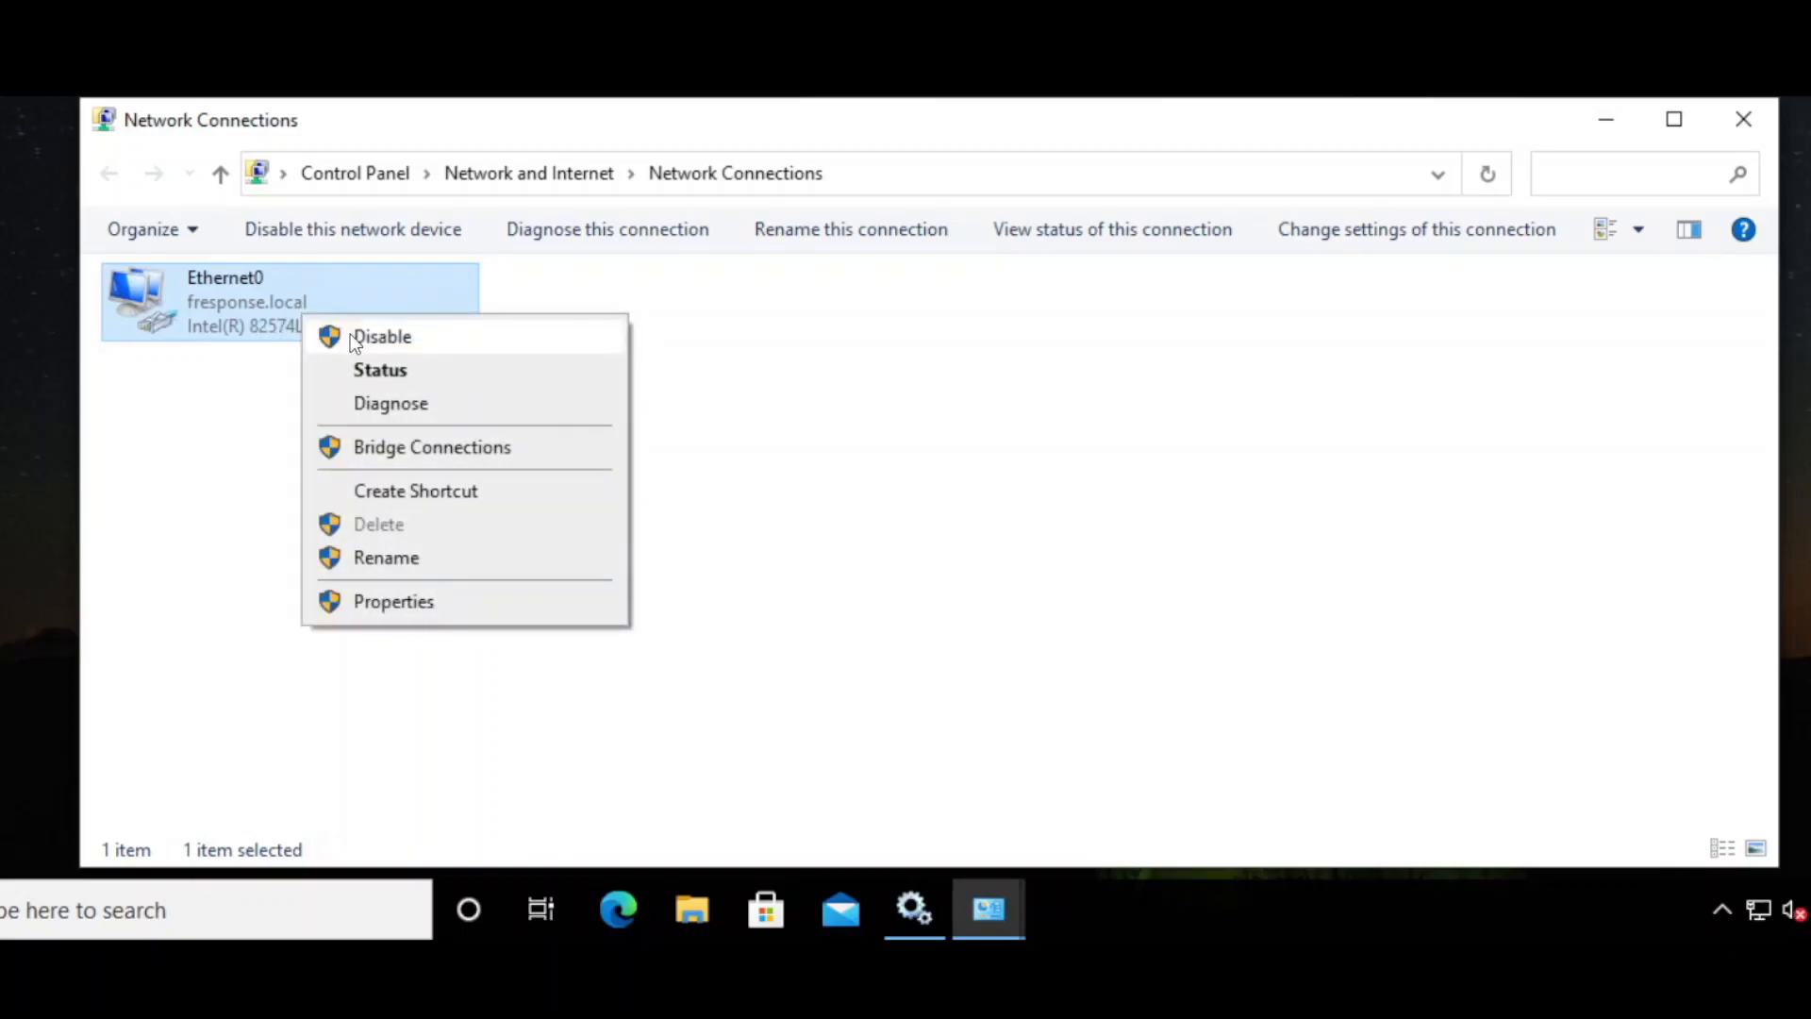
pyautogui.click(426, 339)
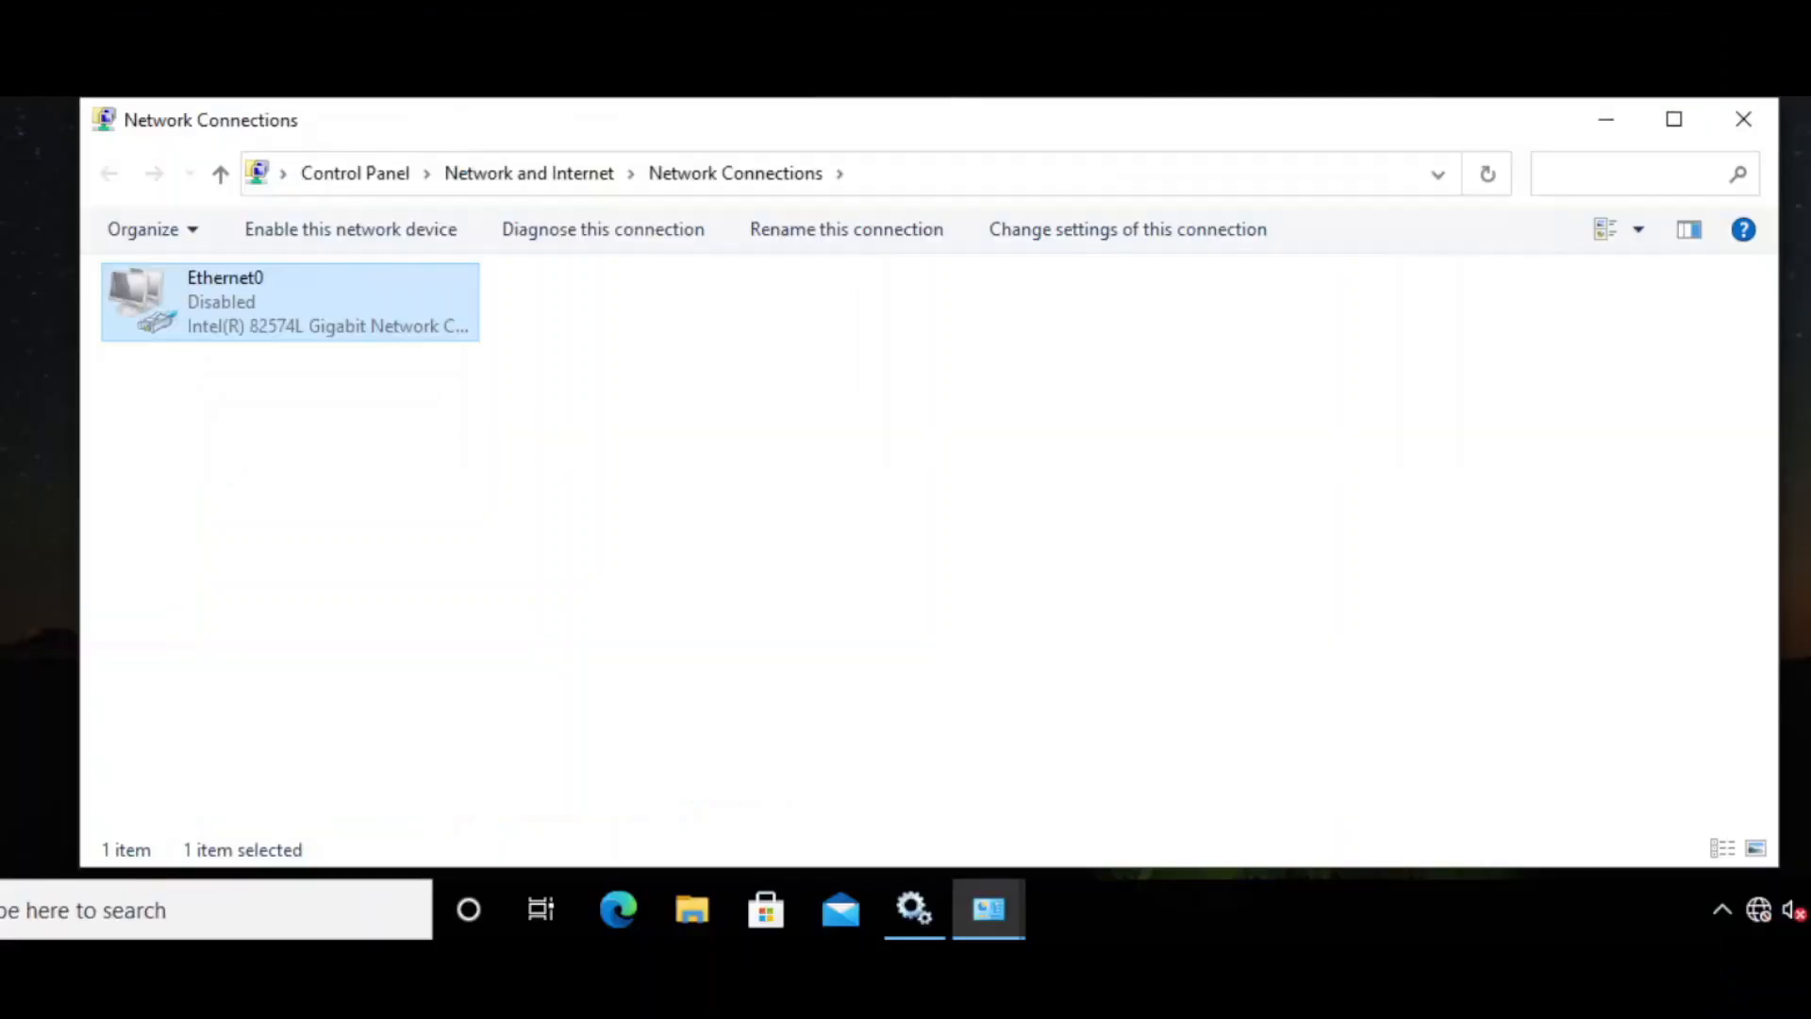
pyautogui.rightClick(256, 310)
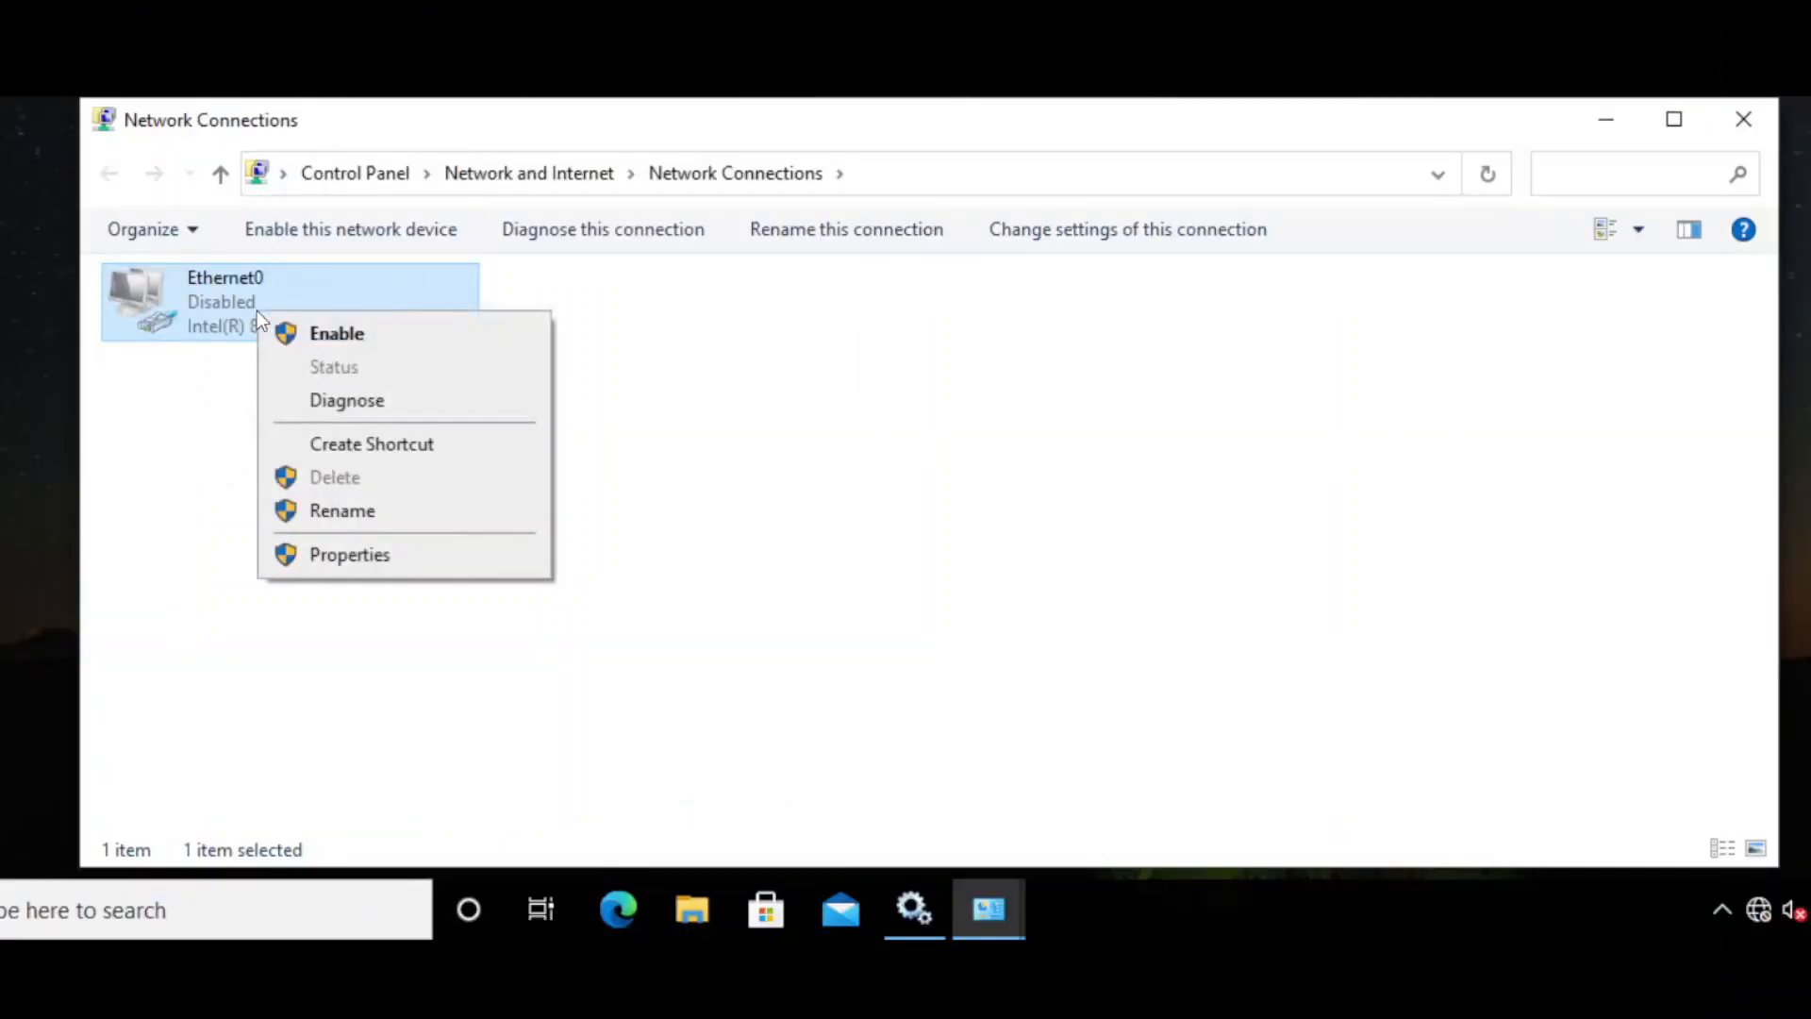
pyautogui.click(322, 335)
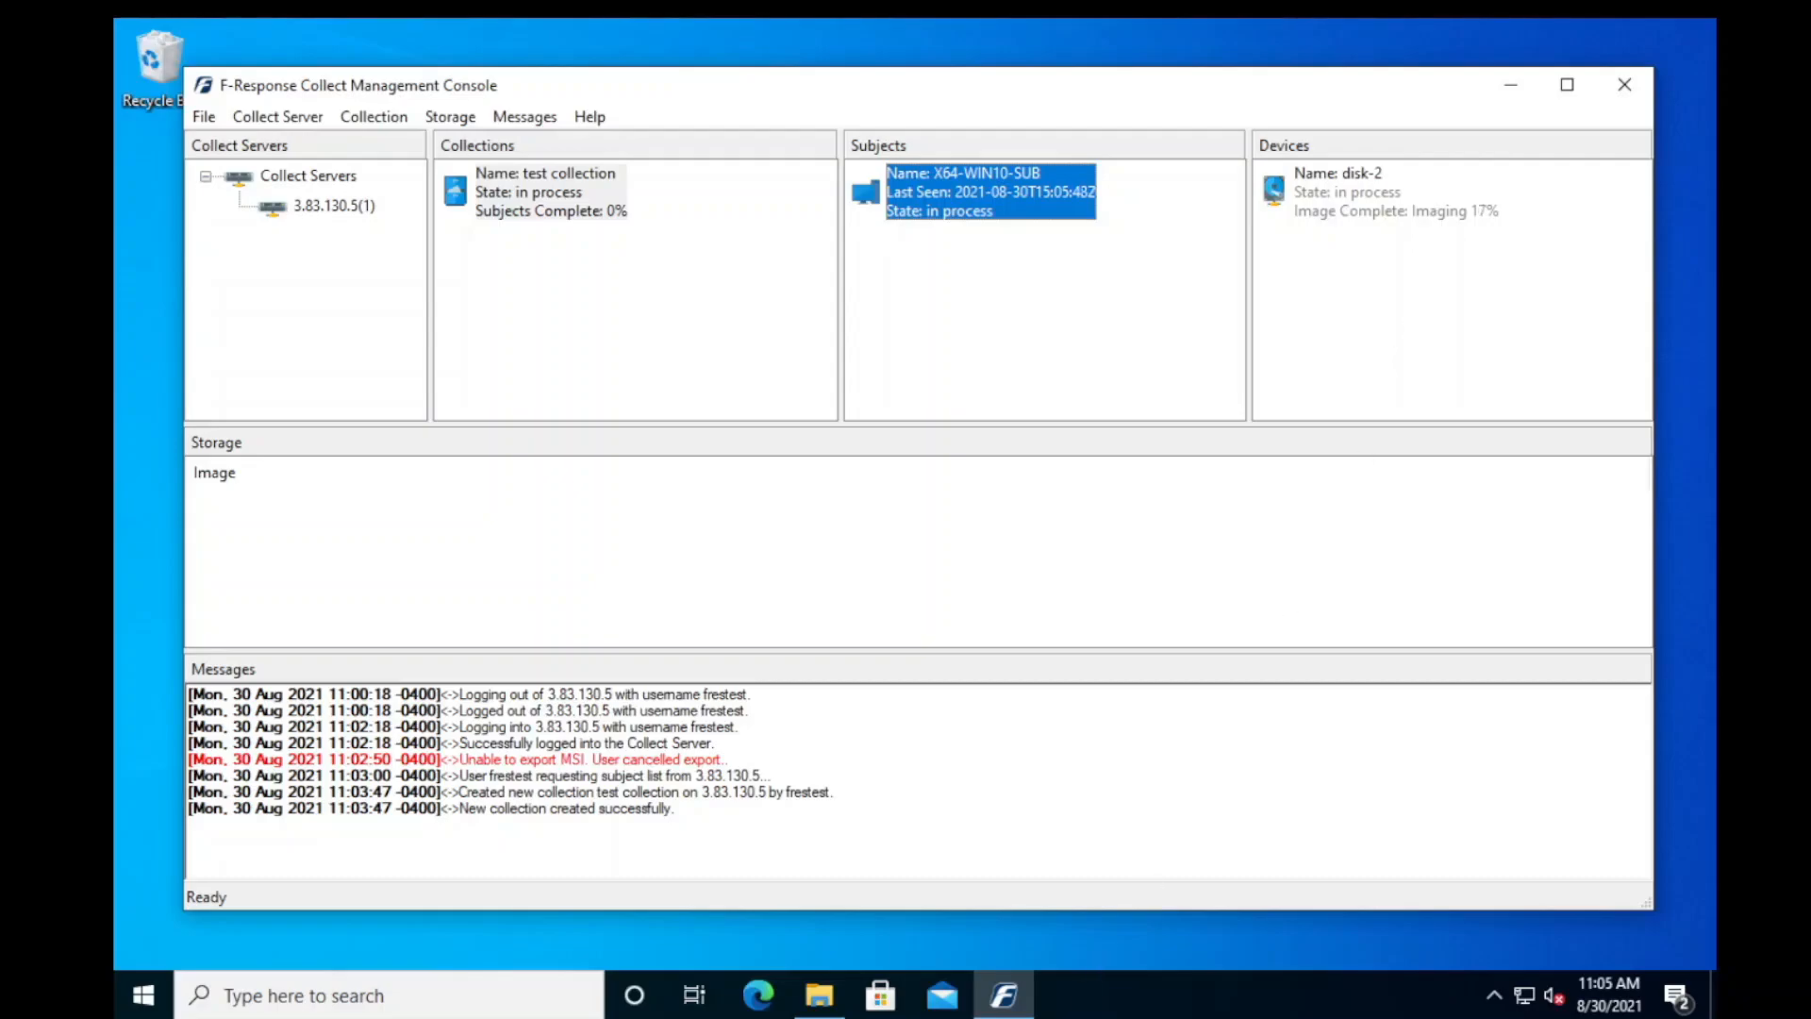
pyautogui.moveTo(1004, 995)
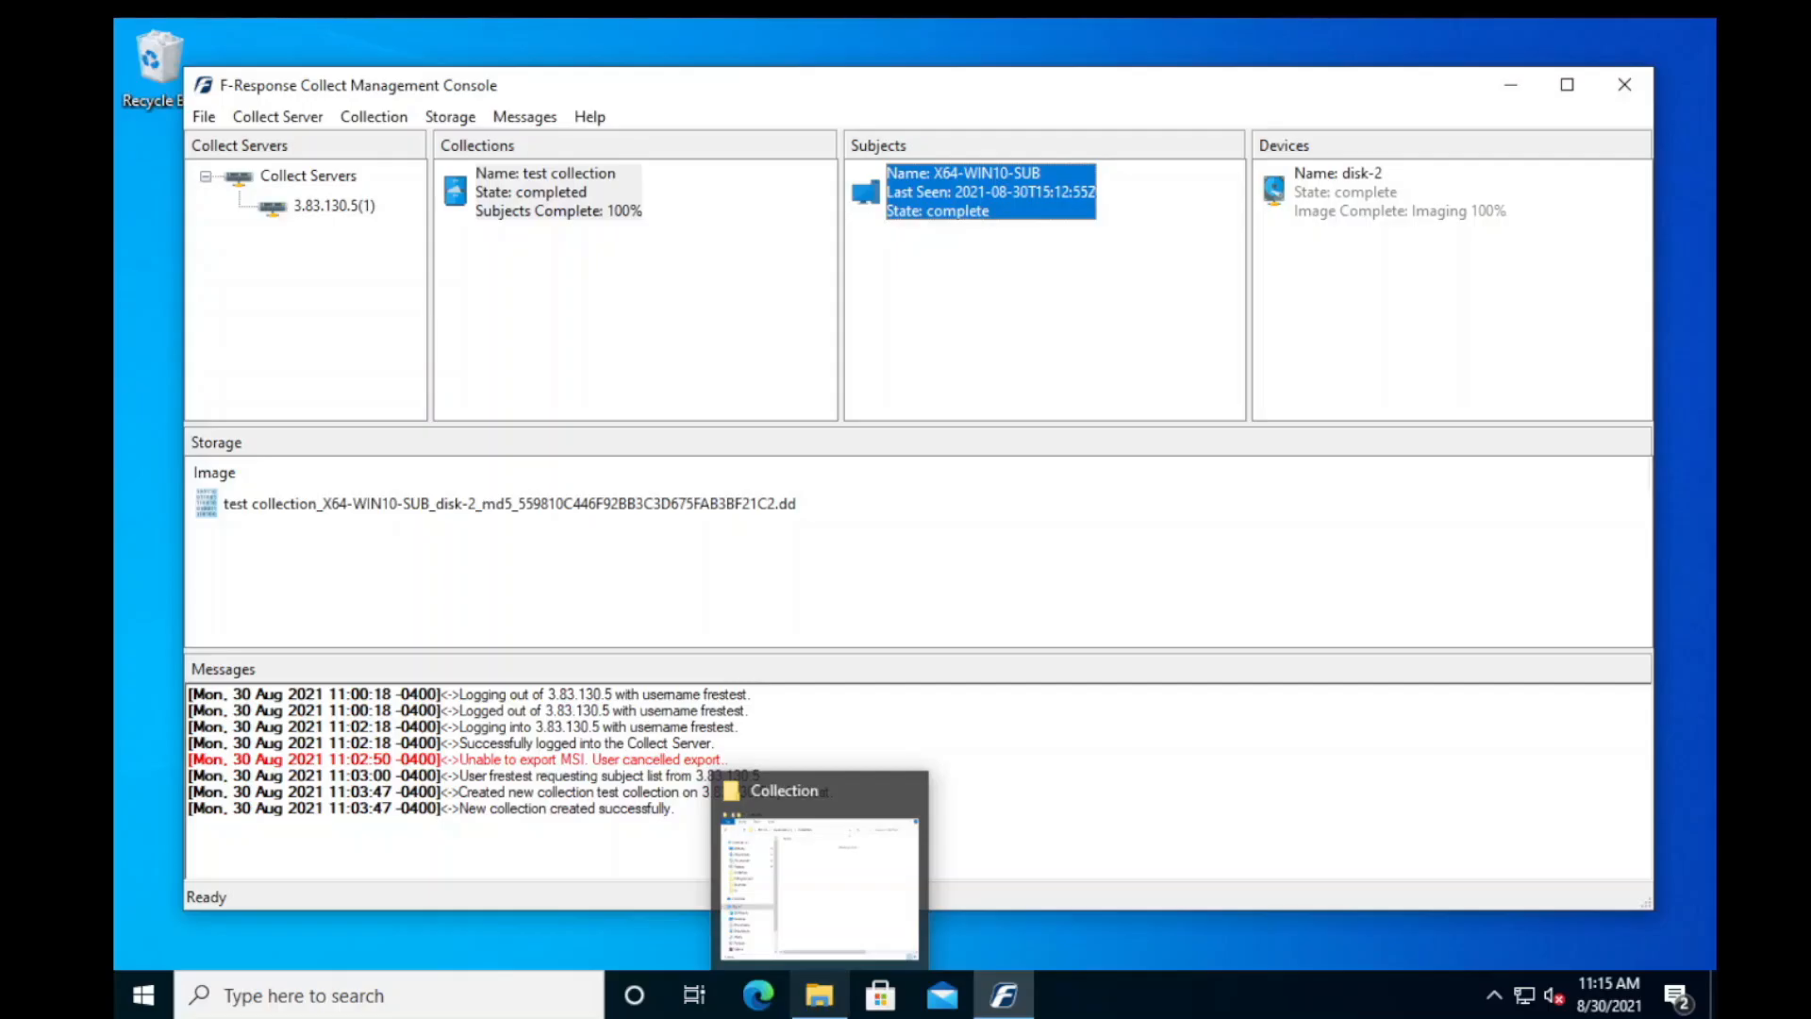
pyautogui.click(1345, 1009)
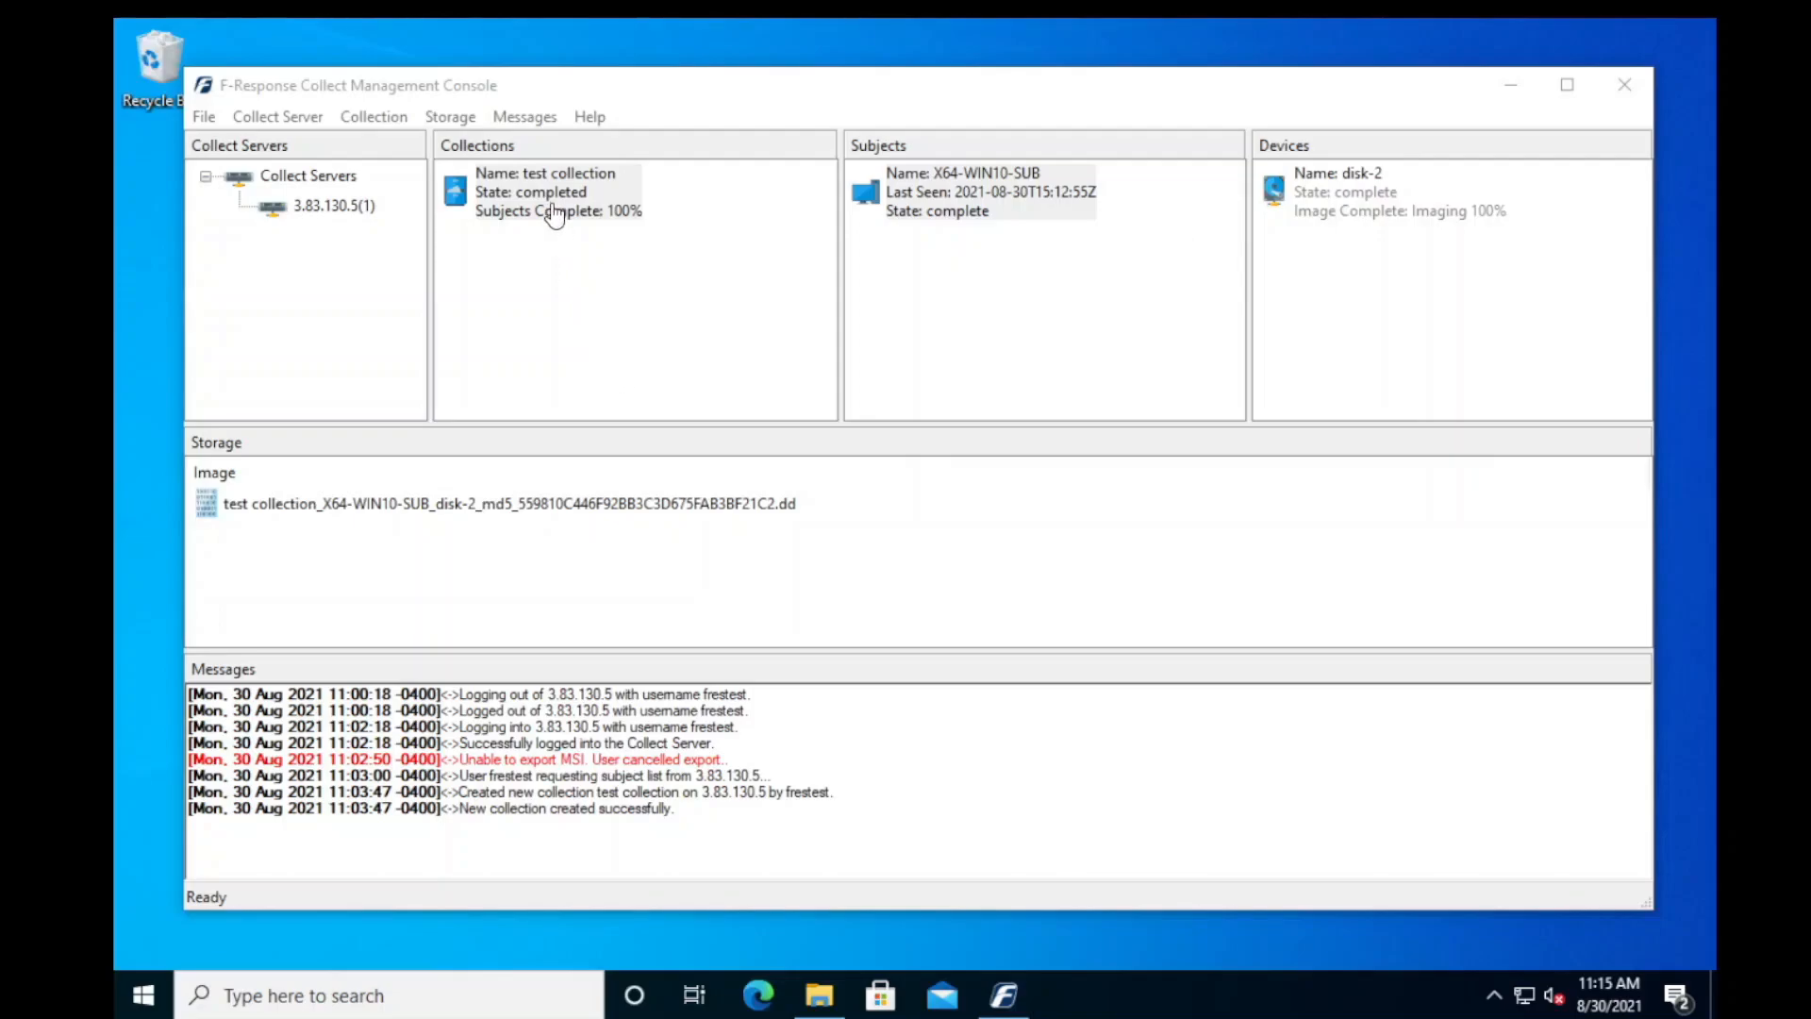
# - In the F-Response Collect Management Console, download the test collection's disk-2 image to the Collection folder on Local Disk (C:)
pyautogui.click(403, 508)
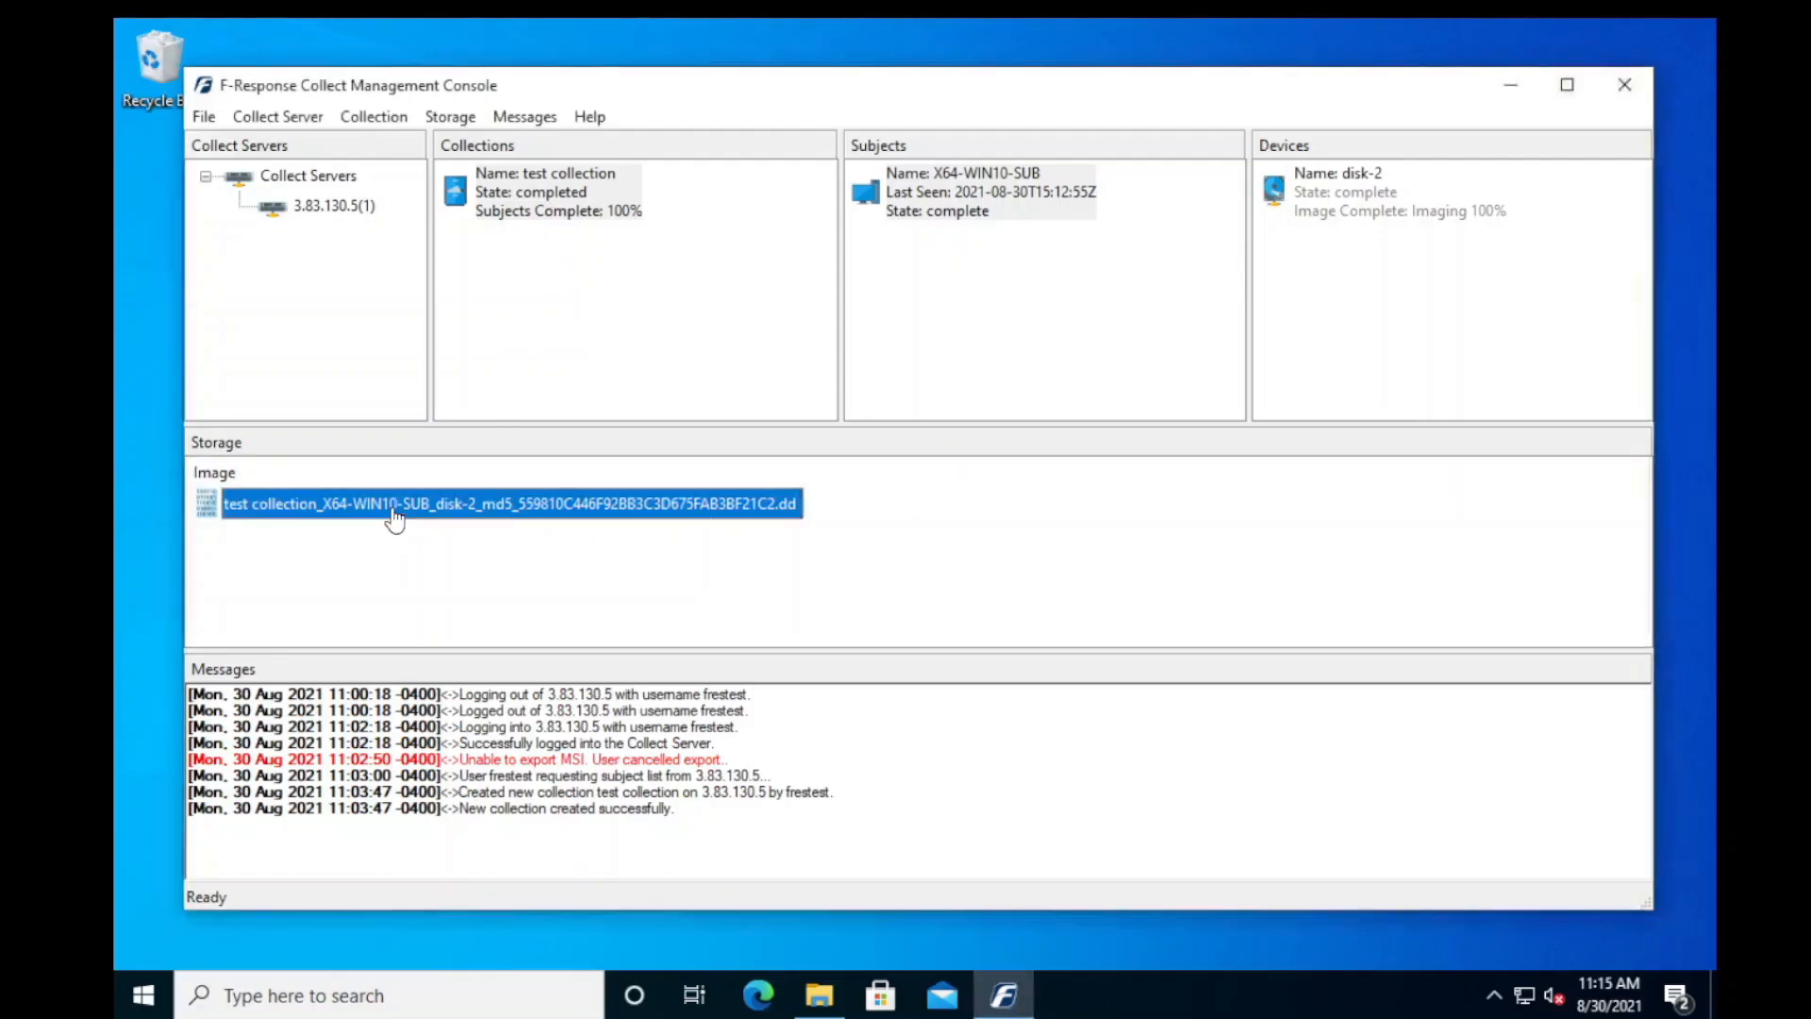
pyautogui.rightClick(569, 519)
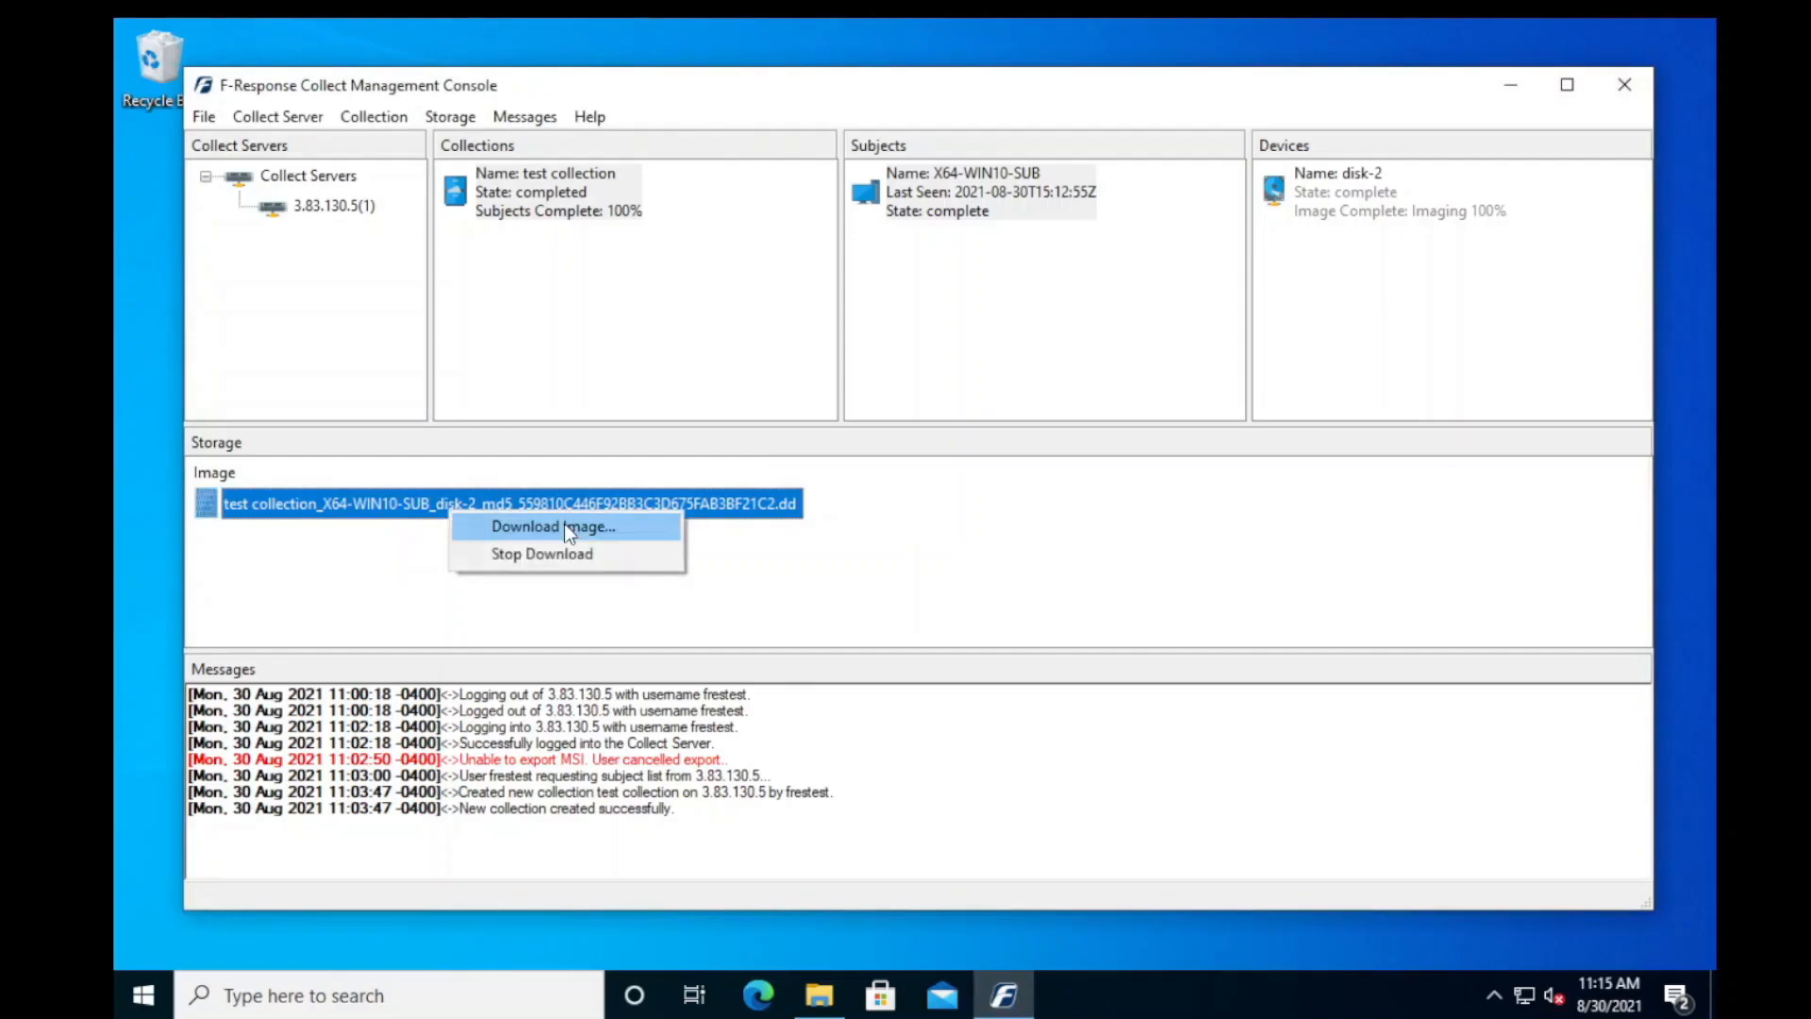
pyautogui.click(565, 526)
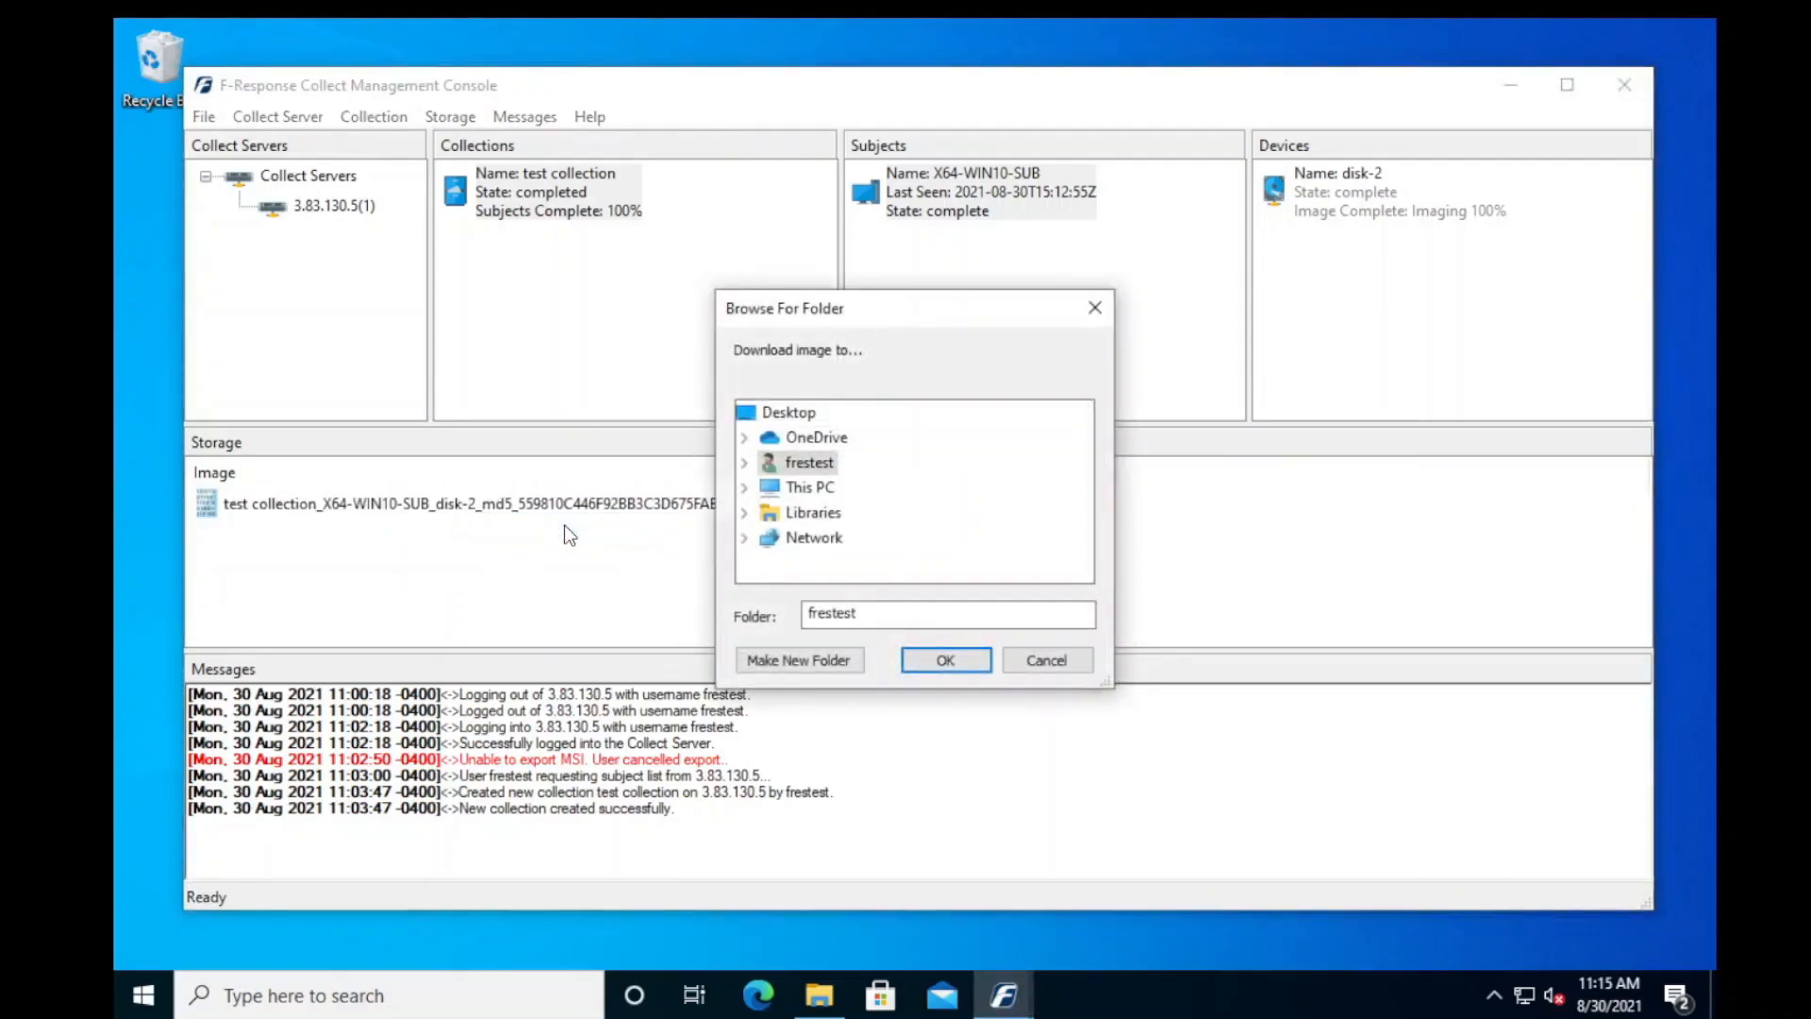
pyautogui.click(745, 487)
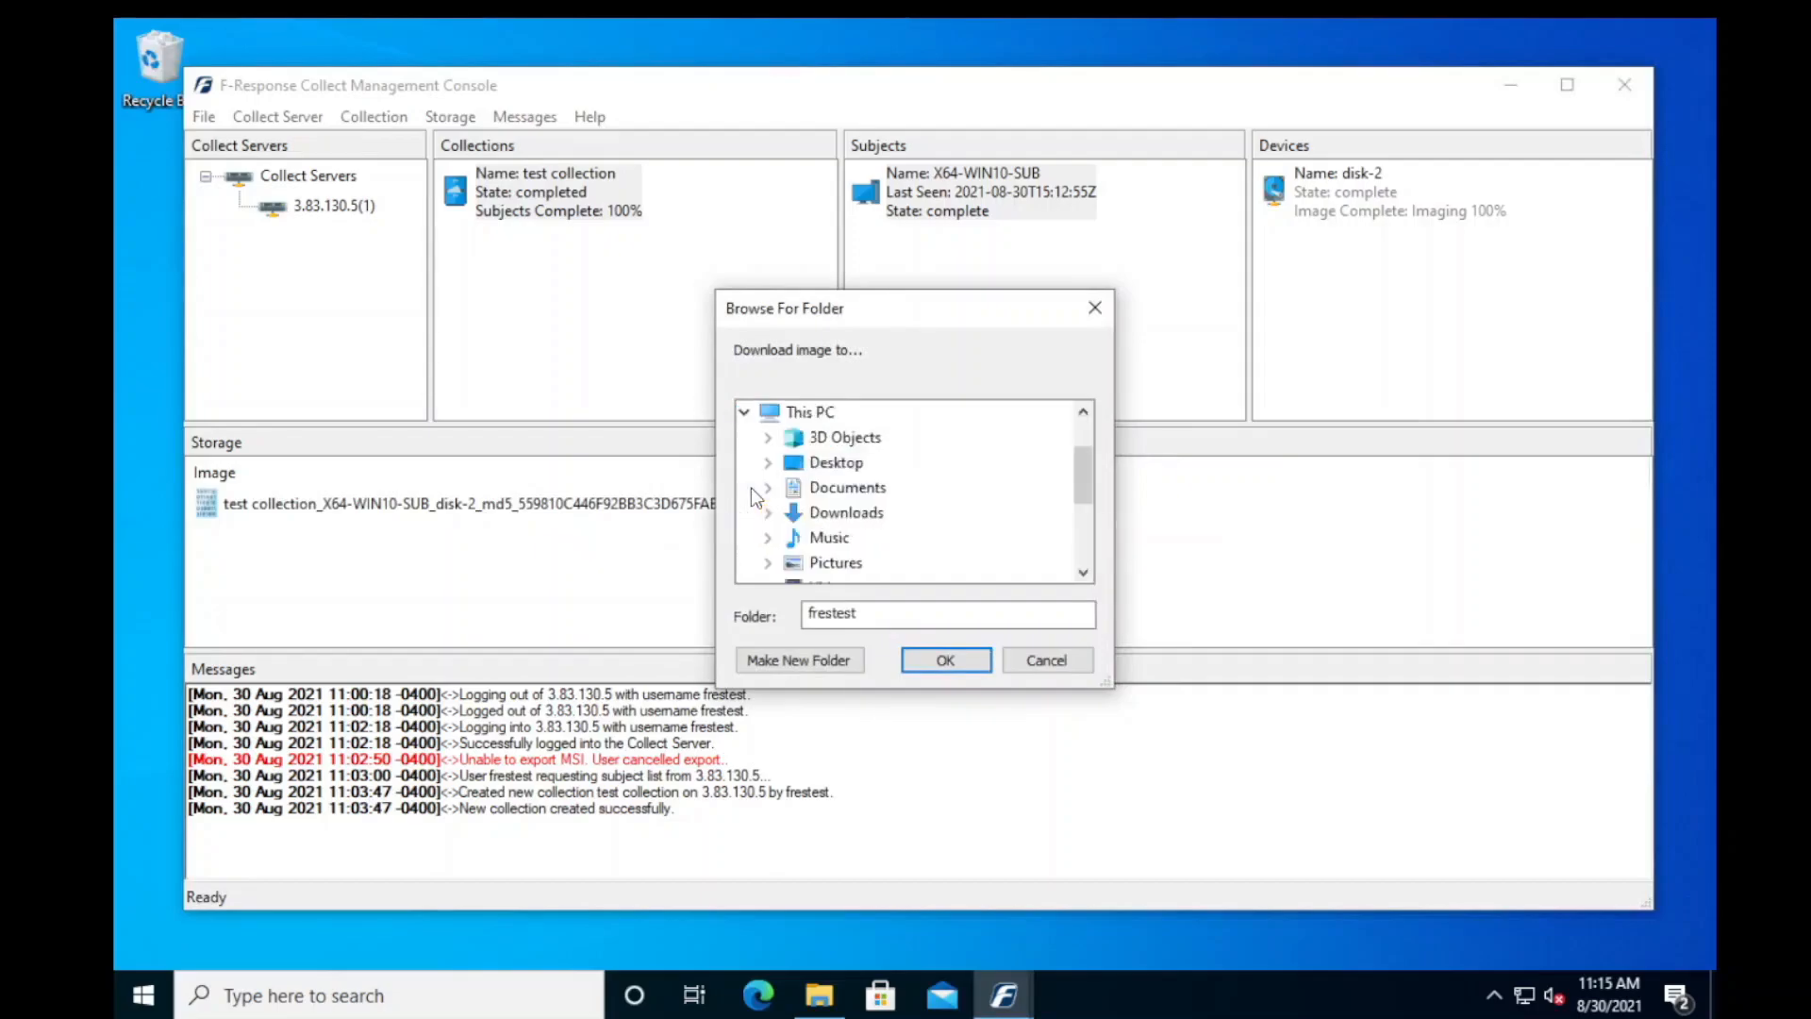
pyautogui.scroll(-2, 1081, 538)
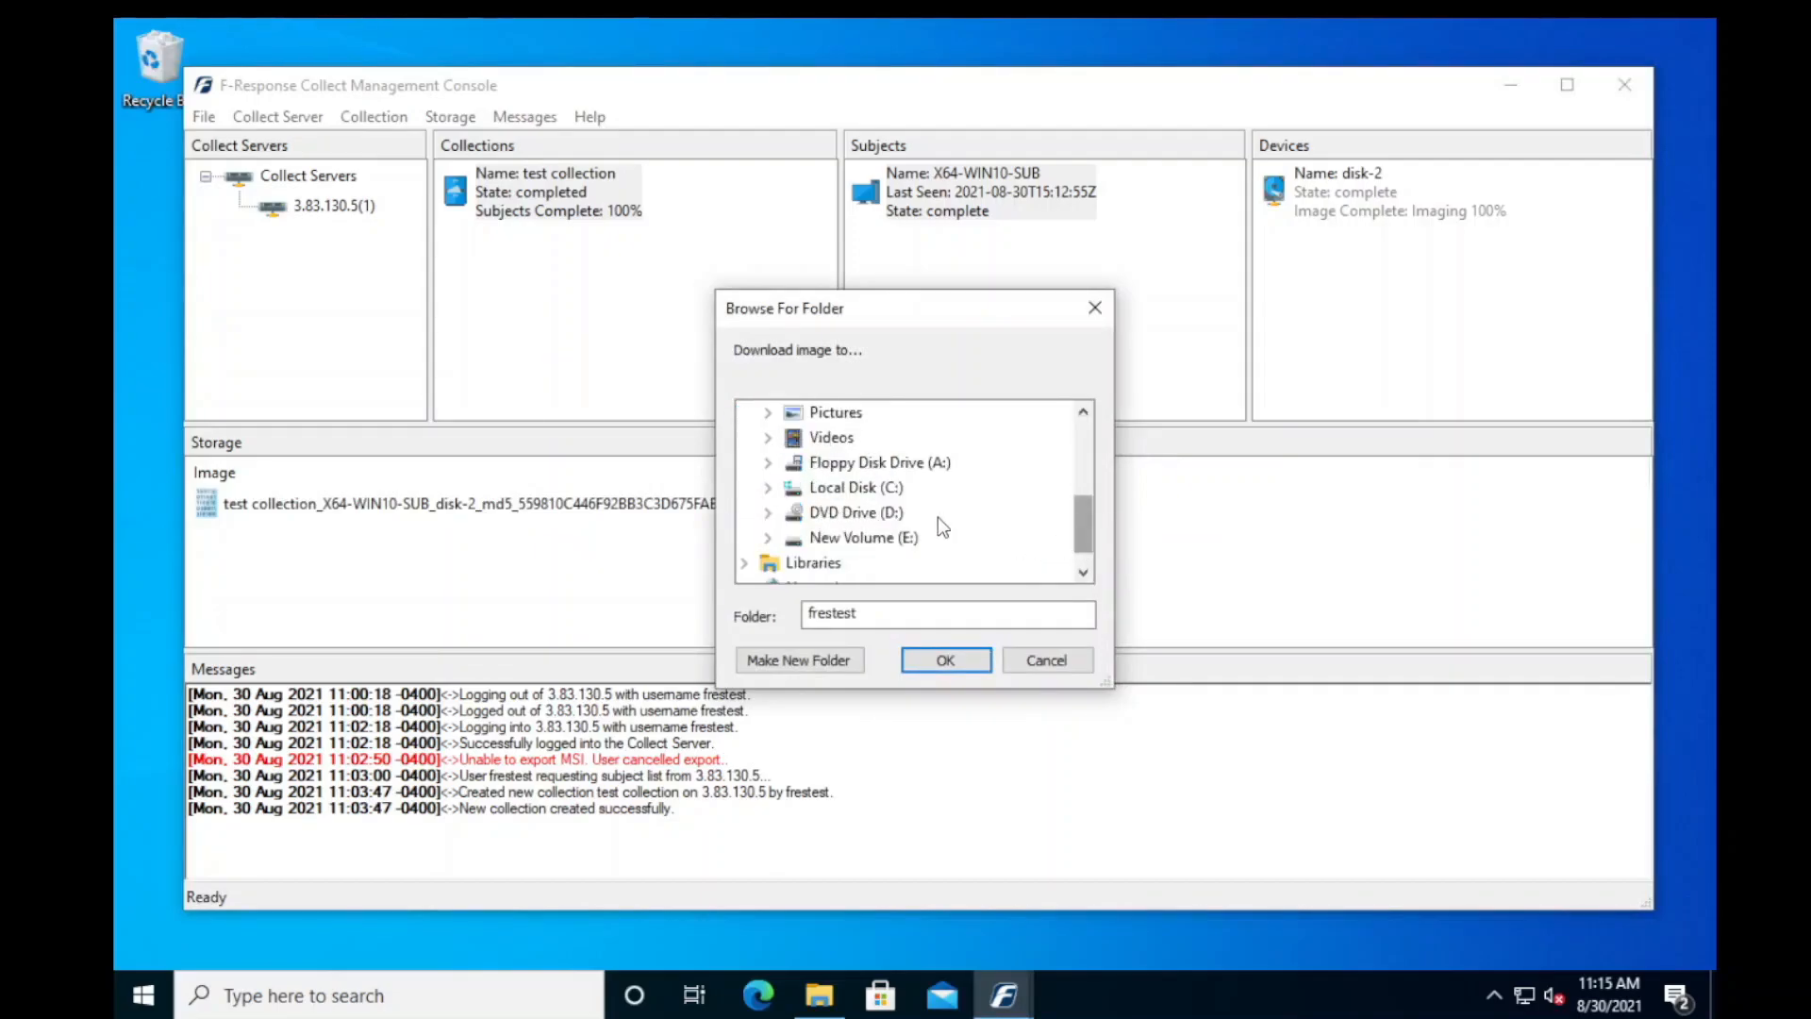
pyautogui.click(771, 488)
pyautogui.click(868, 440)
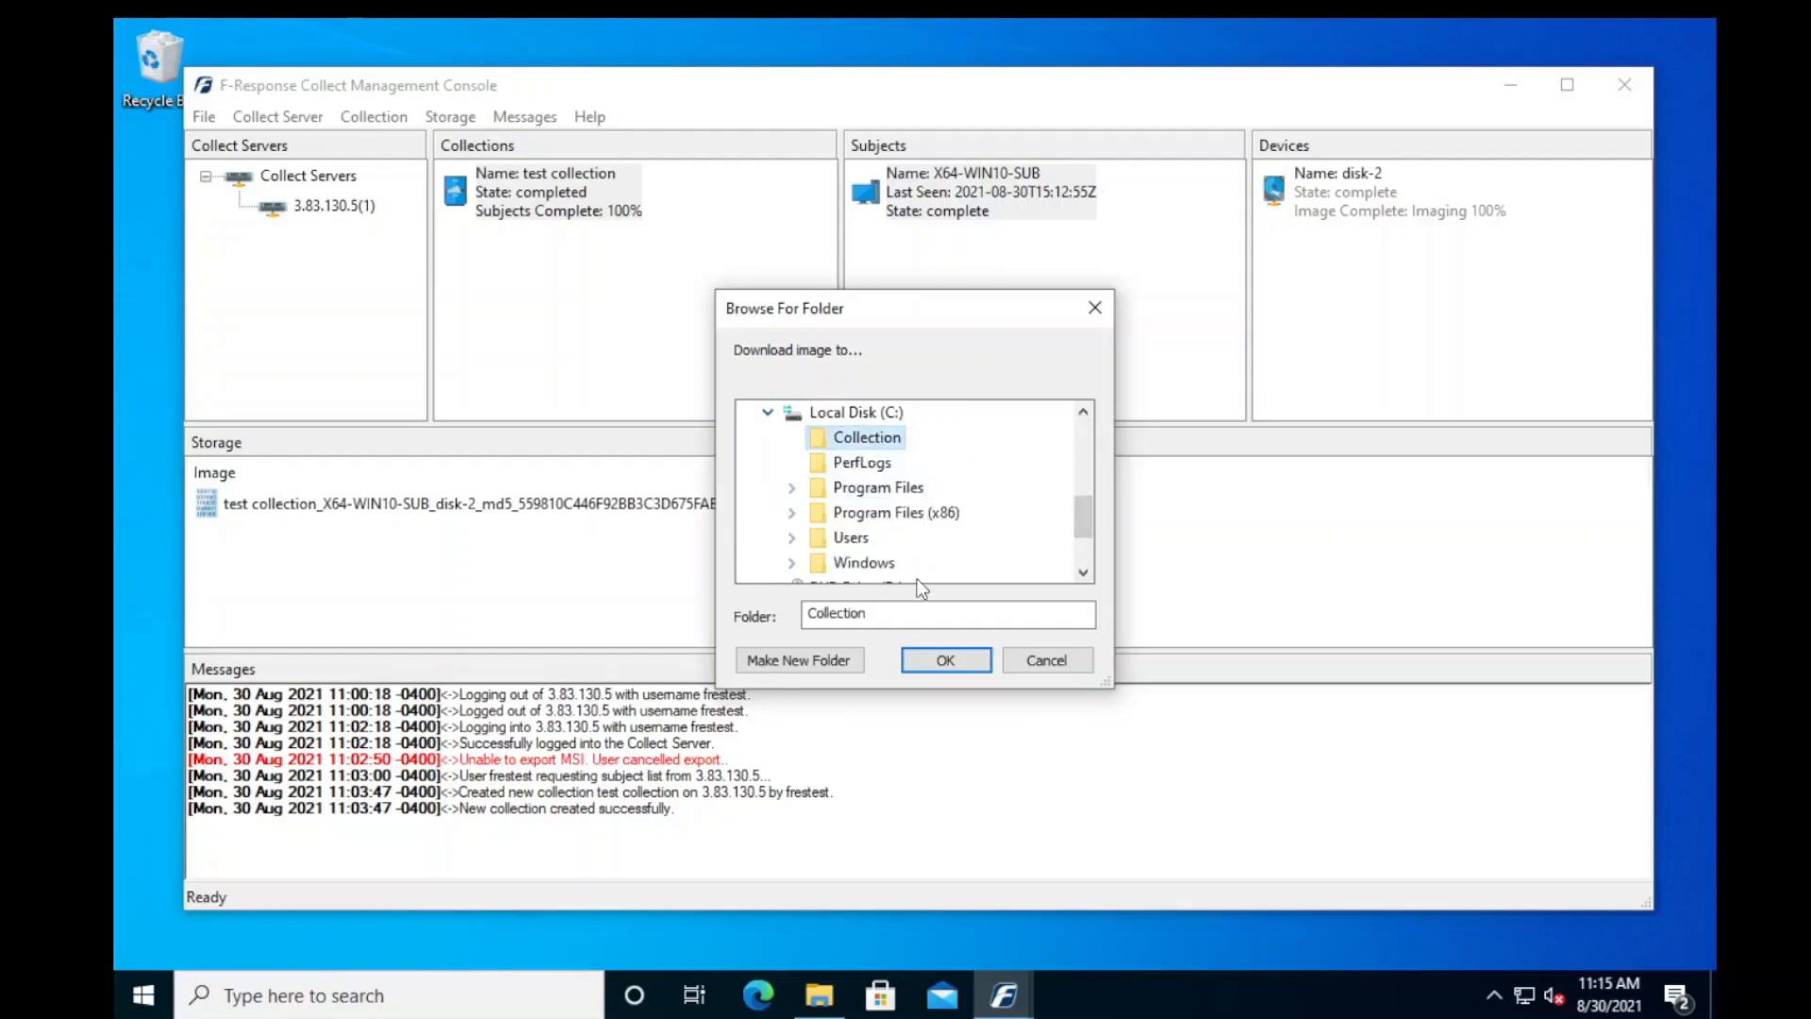
pyautogui.click(946, 660)
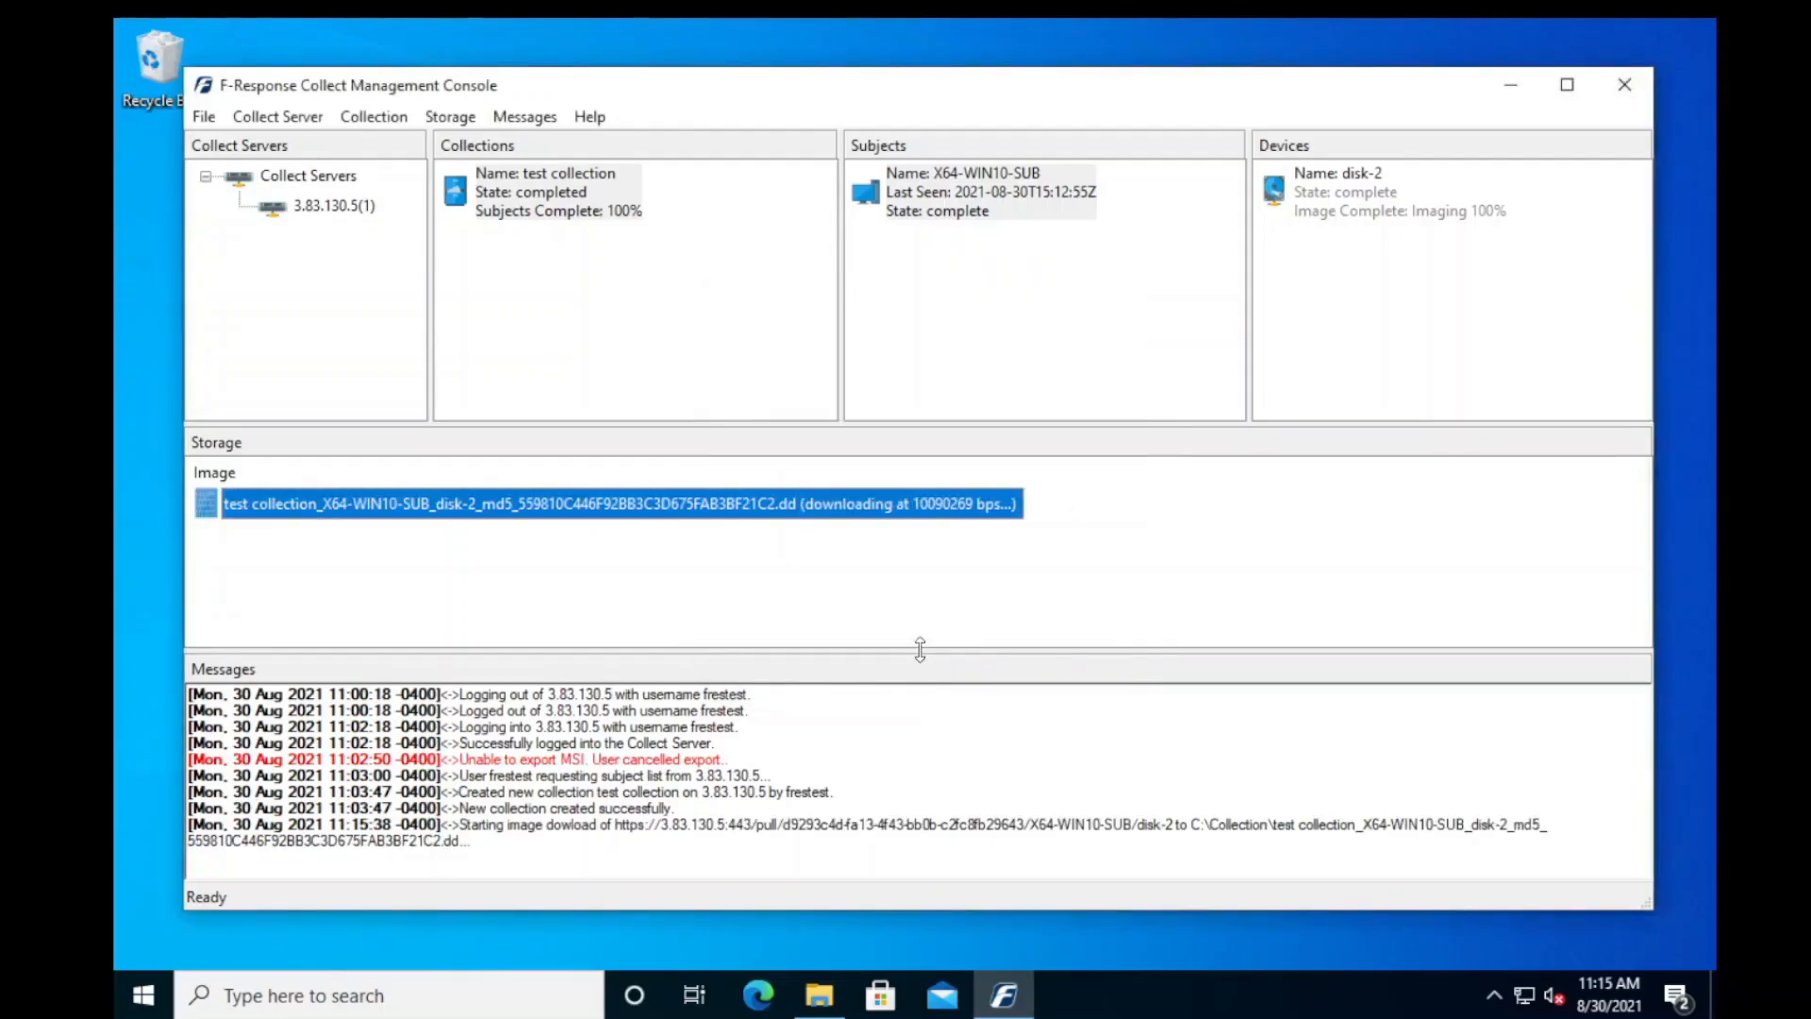